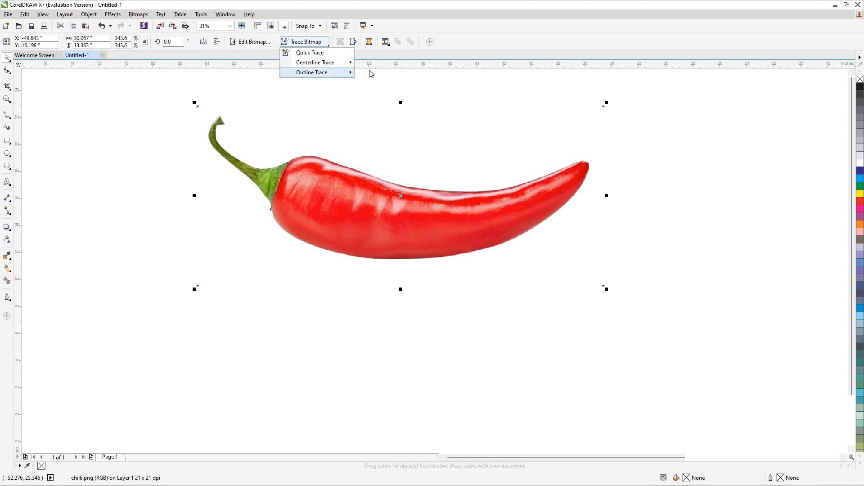
Trace the chilli bitmap with Outline Trace as line art, accepting the default PowerTRACE settings.
mouse_move(325, 73)
left_click(374, 72)
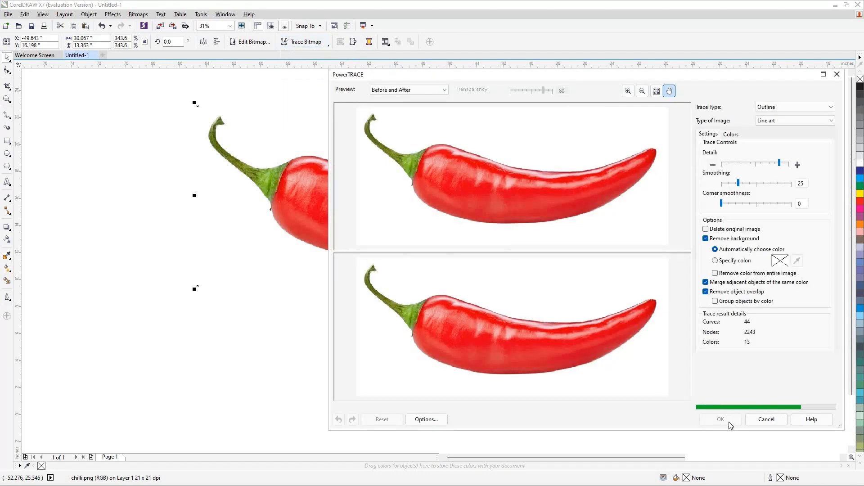
left_click(721, 419)
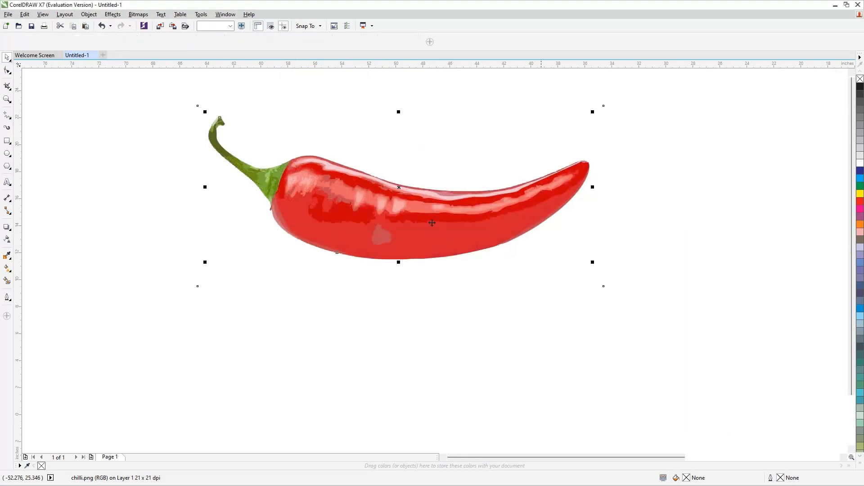
Move the traced chilli group below the original photo.
mouse_move(404, 351)
left_mouse_down()
mouse_move(401, 366)
mouse_move(448, 247)
mouse_move(439, 210)
left_mouse_up()
left_click_drag(373, 350, 377, 330)
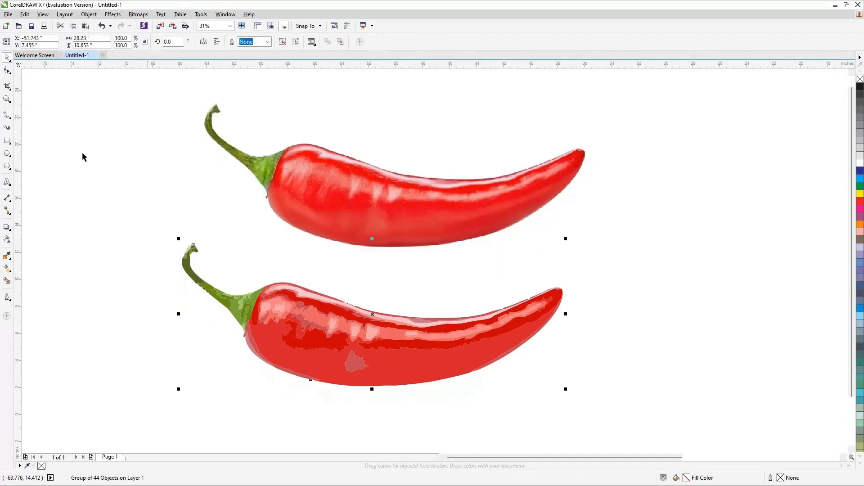
left_click(160, 191)
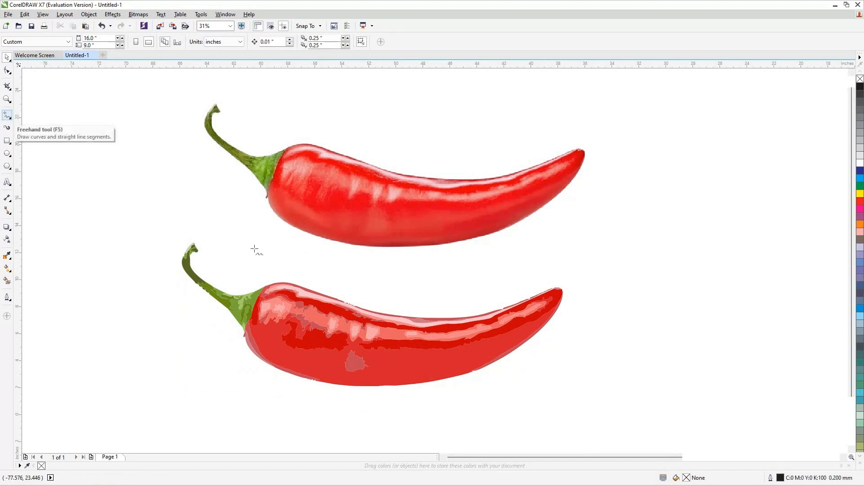
Draw a straight freehand line across the joint between stem and body of the traced chilli.
key("F5")
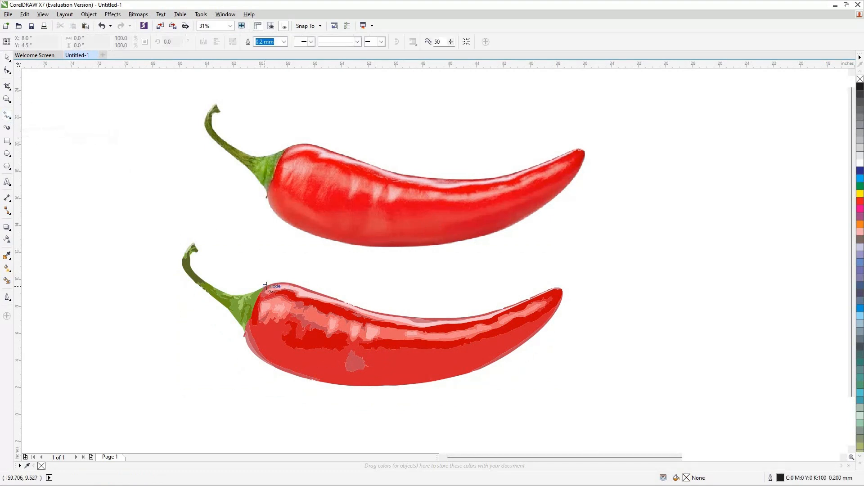
left_click(265, 286)
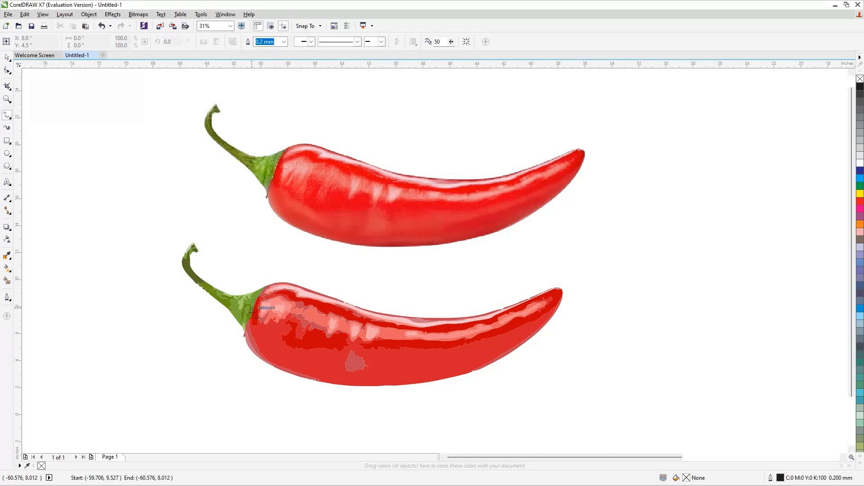
left_click(243, 335)
key("space")
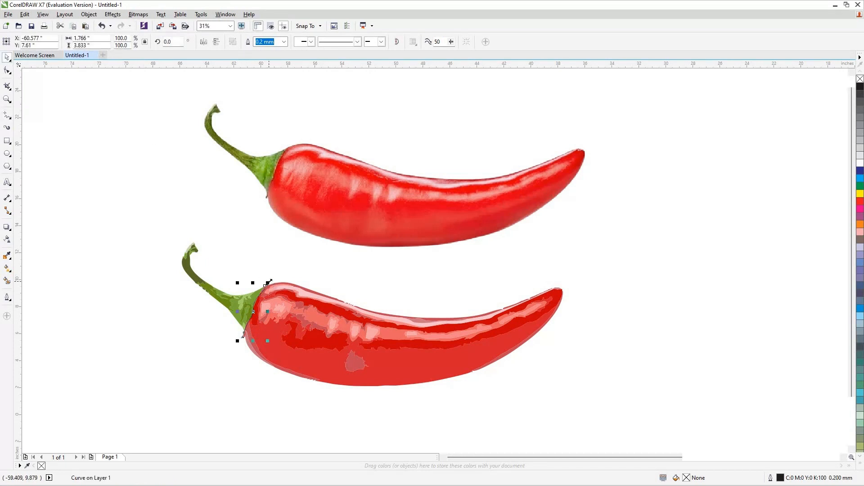
left_click_drag(269, 282, 275, 269)
left_click(187, 344)
Ungroup all objects of the traced chilli.
right_click(319, 319)
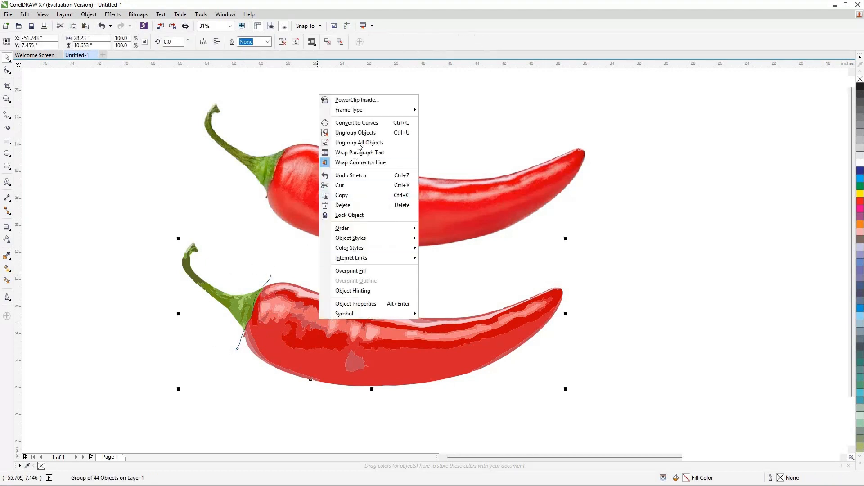
left_click(360, 146)
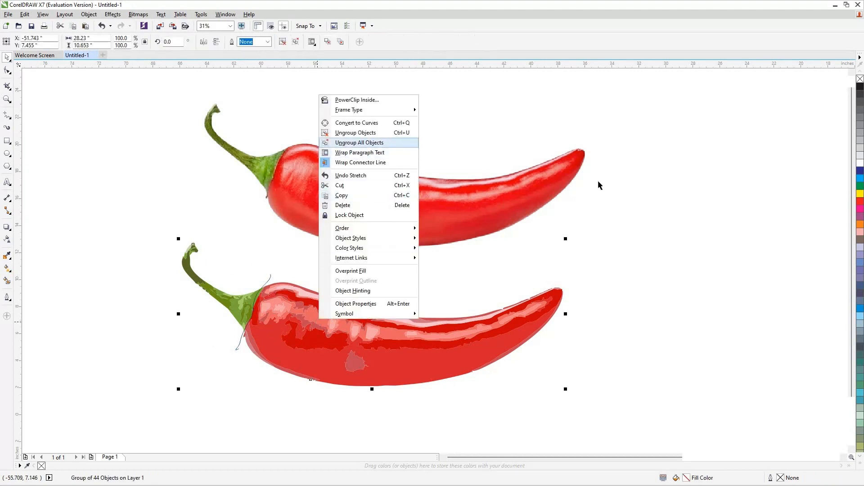
left_click(148, 232)
Select all traced pieces with the line and create a boundary object around them.
left_click_drag(578, 402, 577, 401)
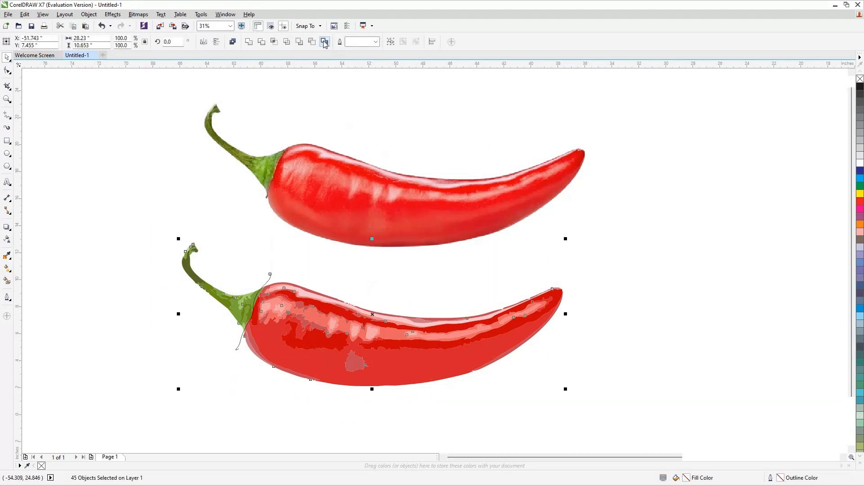
left_click(324, 42)
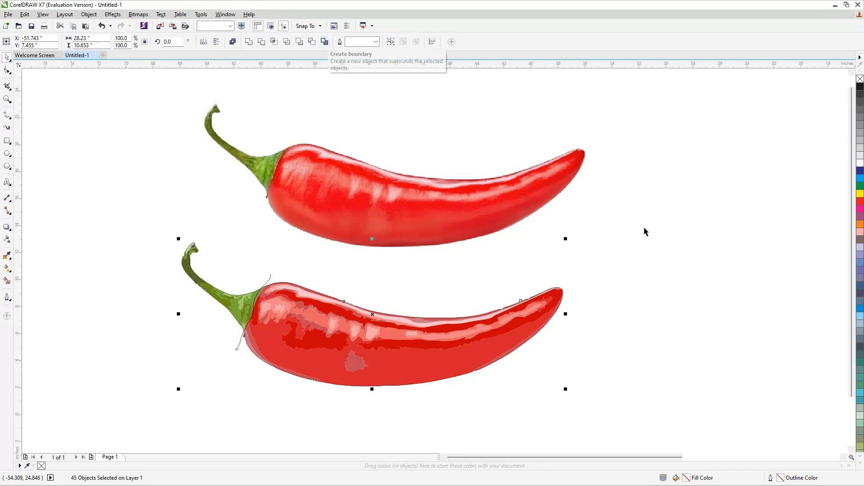
key("Escape")
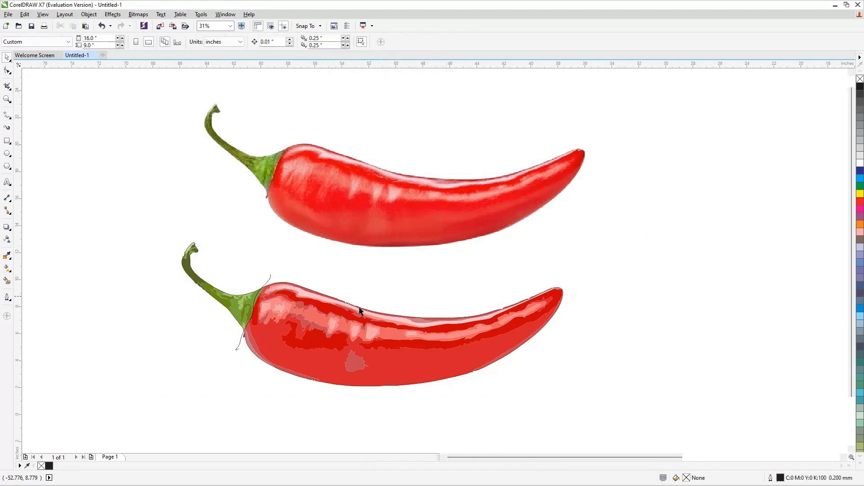
Select the boundary outline together with the line and move them to the right of the traced chilli.
left_click(339, 302)
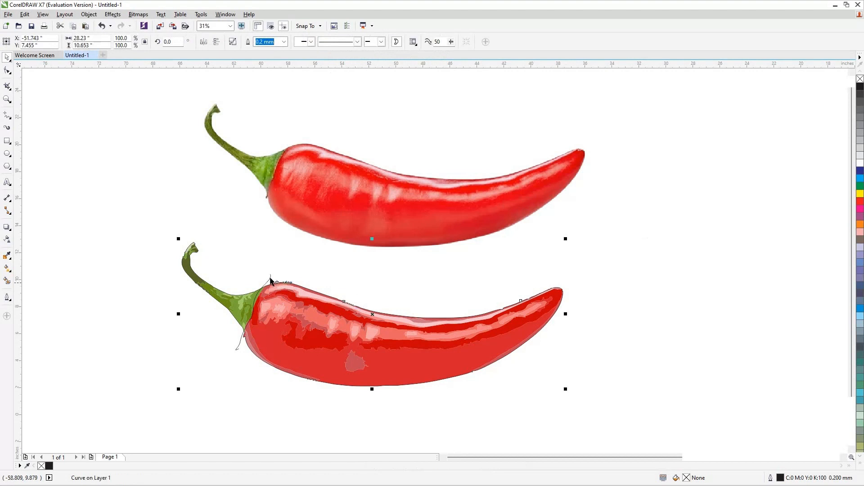
left_click(270, 278, "shift")
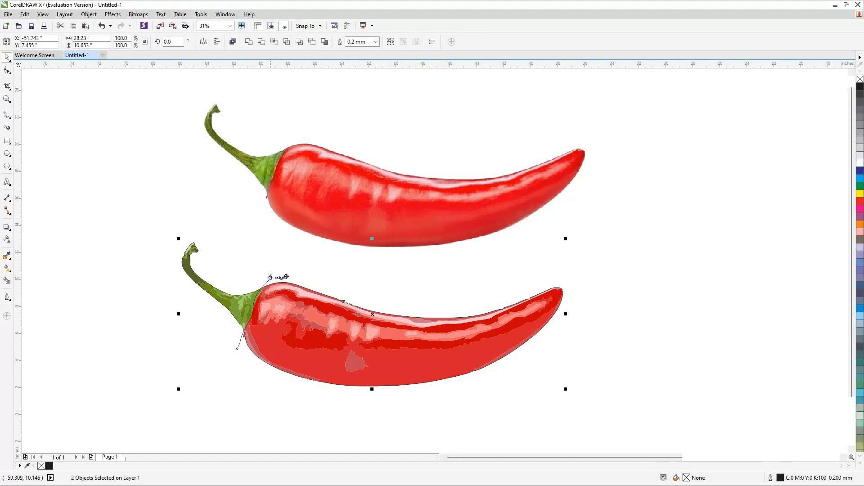
left_click_drag(494, 273, 630, 265)
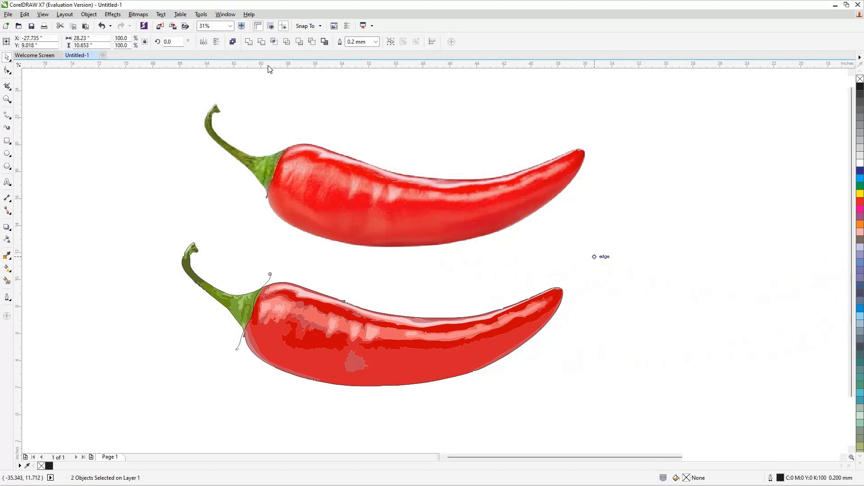
Cut the boundary outline with the line using Front minus back.
left_click(300, 41)
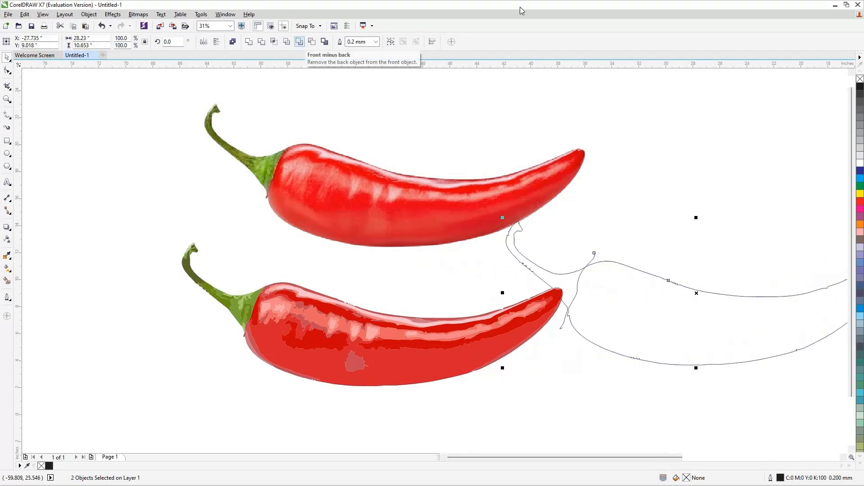
left_click(171, 226)
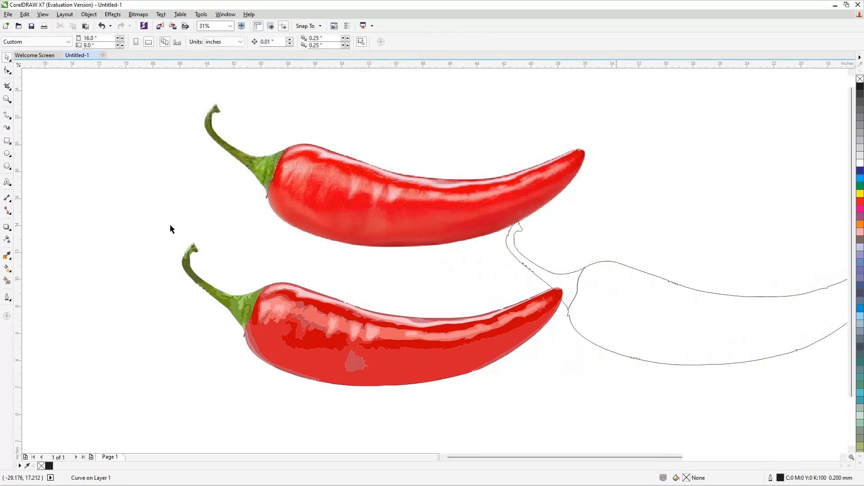
Select and delete the ungrouped traced color pieces.
left_click_drag(520, 396, 576, 400)
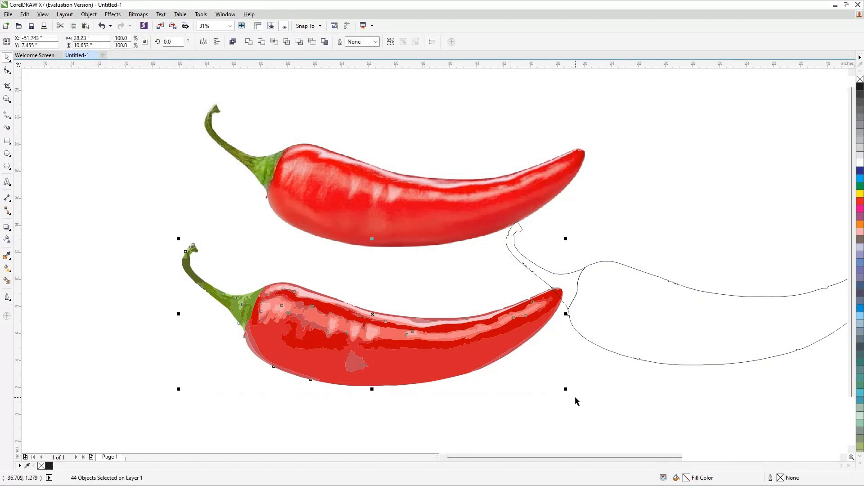
key("Delete")
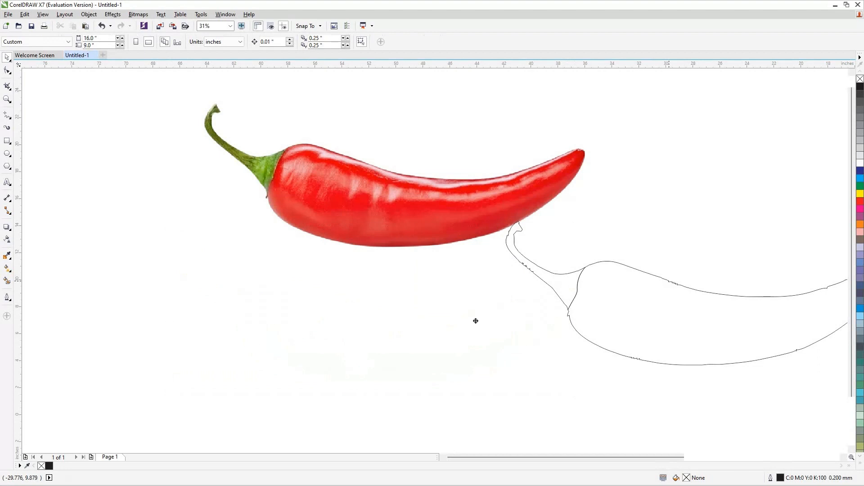
Move the trimmed outline under the chilli photo and break the curve apart.
mouse_move(670, 281)
left_mouse_down()
mouse_move(425, 311)
mouse_move(368, 306)
left_mouse_up()
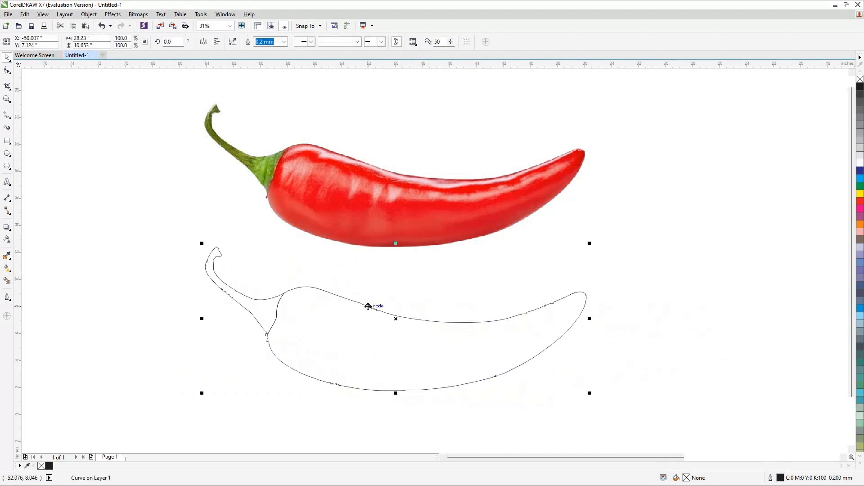
right_click(368, 306)
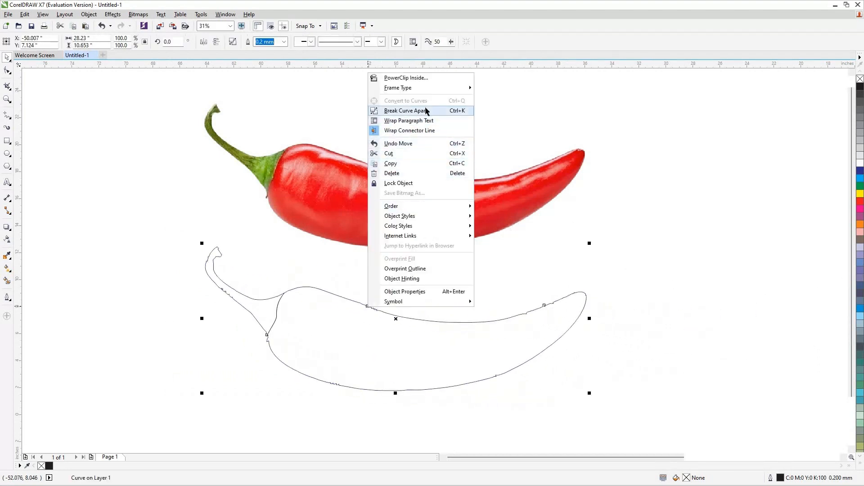
left_click(406, 110)
left_click(697, 170)
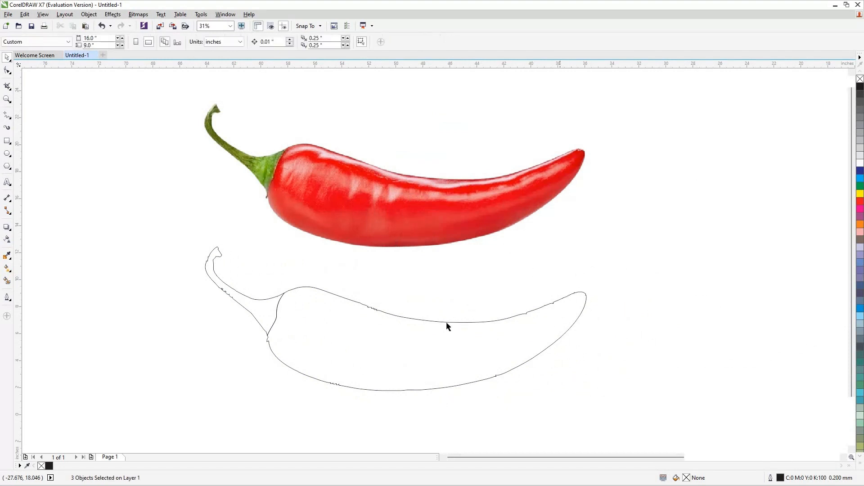
Move the chilli body piece aside and undo the move.
left_click_drag(447, 323, 497, 320)
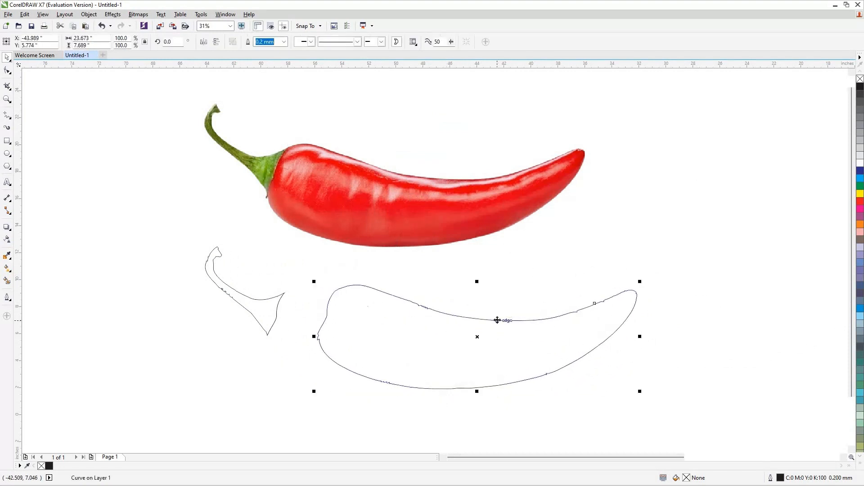
key("ctrl+z")
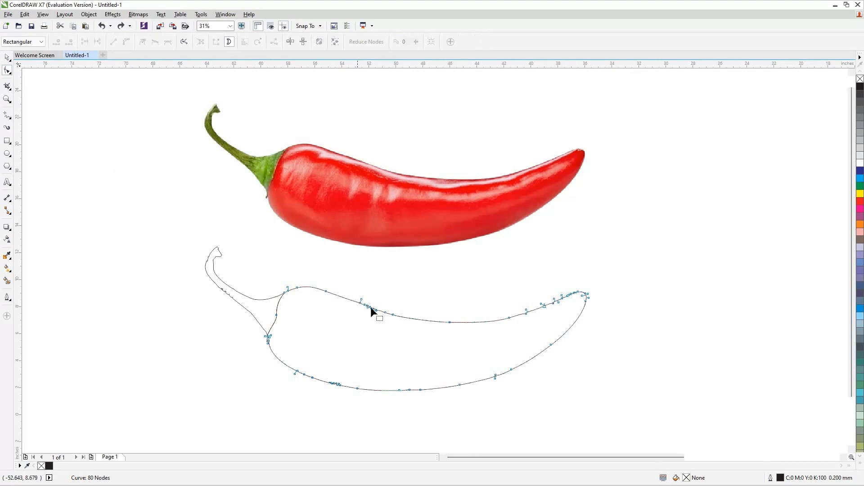
Delete surplus nodes along the top, bottom and tip of the chilli body outline with the Shape tool.
left_click_drag(409, 323, 350, 293)
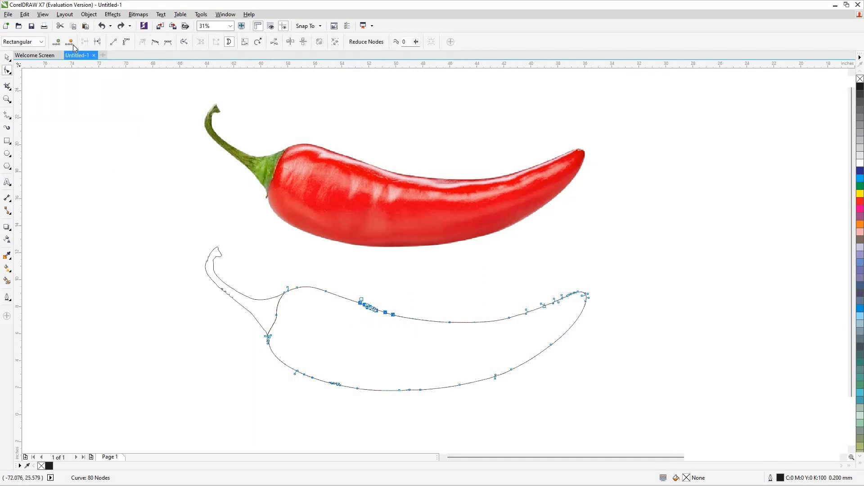
left_click(72, 44)
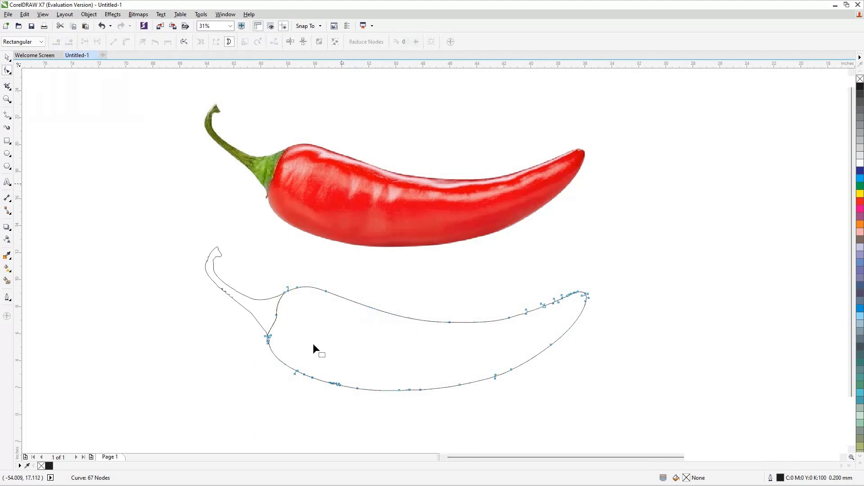
left_click_drag(408, 392, 428, 397)
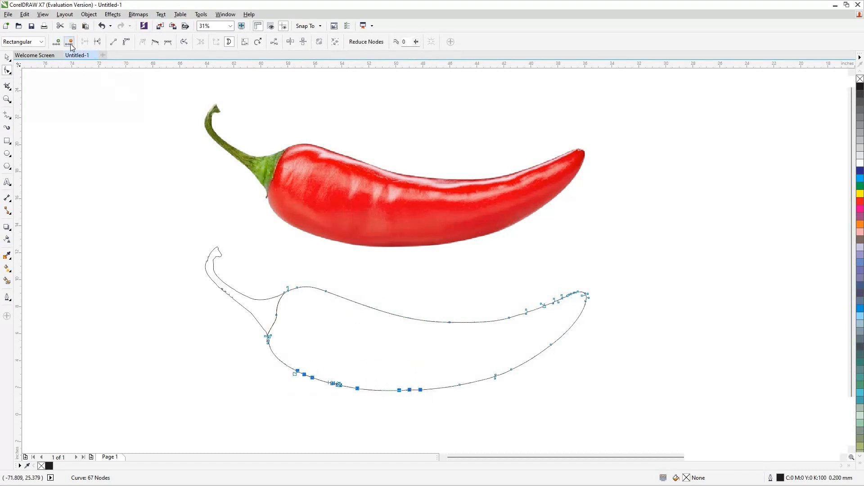
key("Delete")
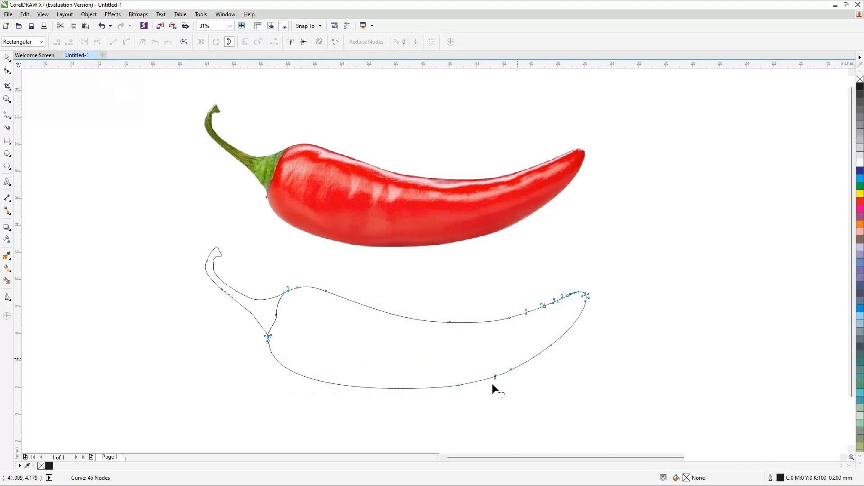
left_click_drag(518, 358, 489, 385)
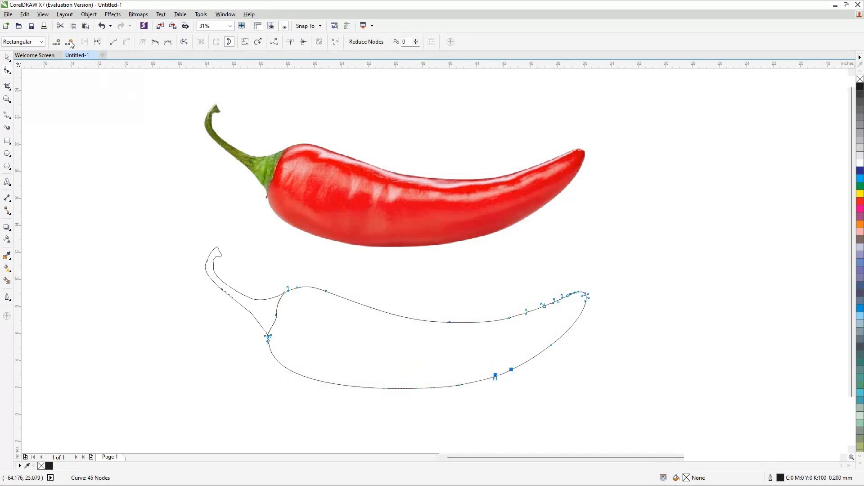
key("Delete")
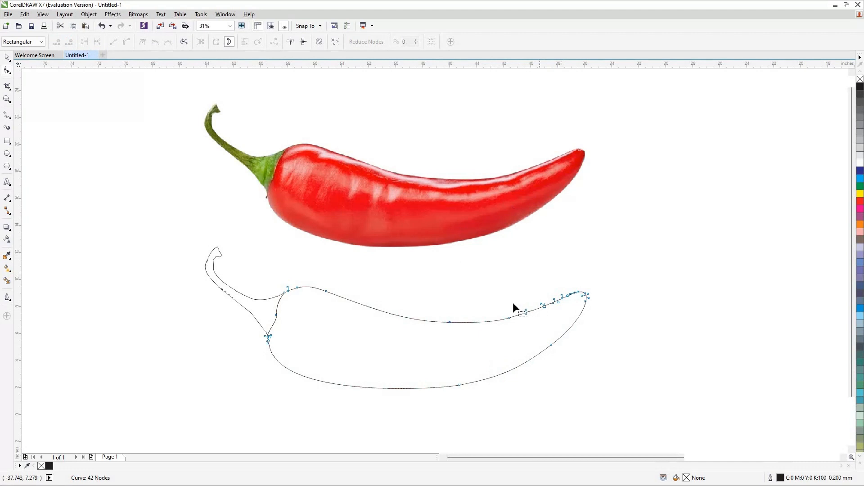
left_click_drag(514, 304, 553, 319)
left_click(68, 43)
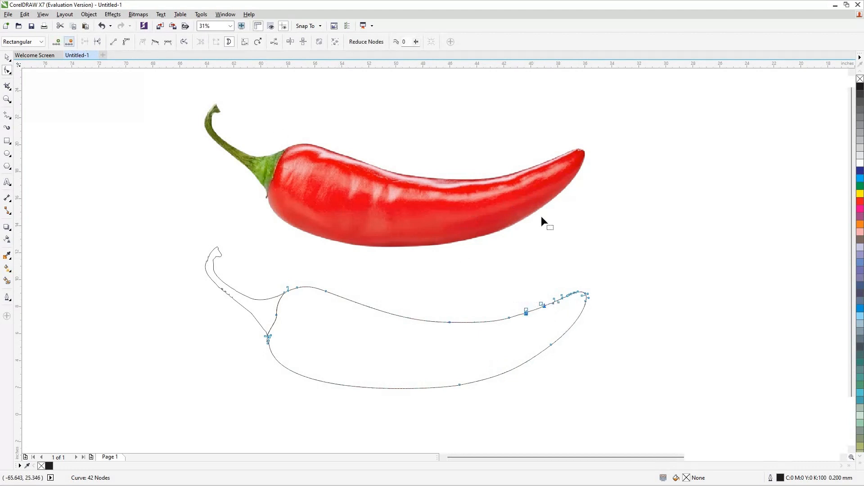
left_click_drag(541, 293, 569, 307)
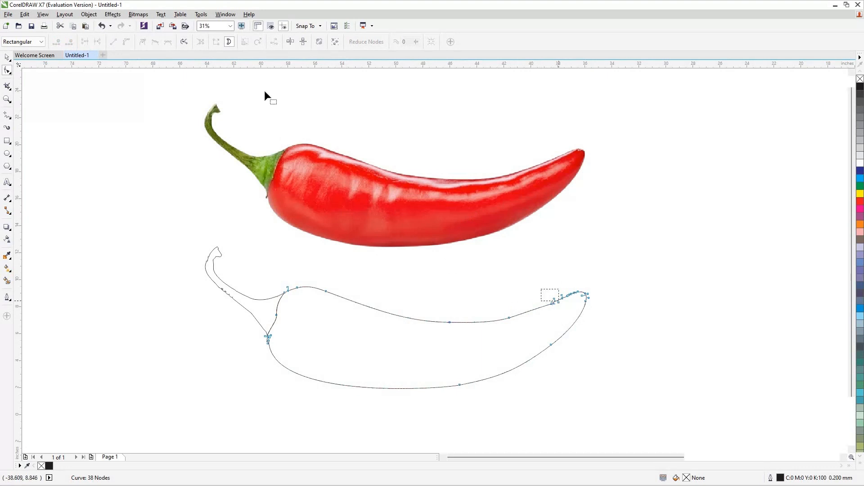
key("Delete")
left_click(7, 57)
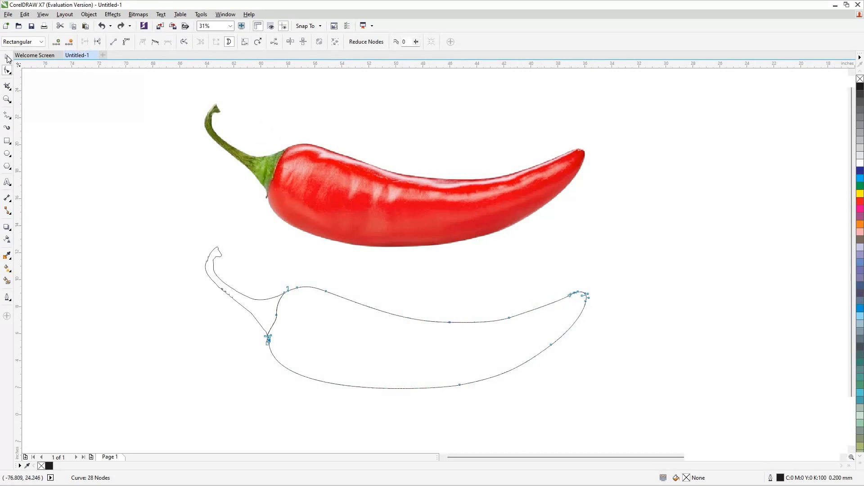
left_click(283, 392)
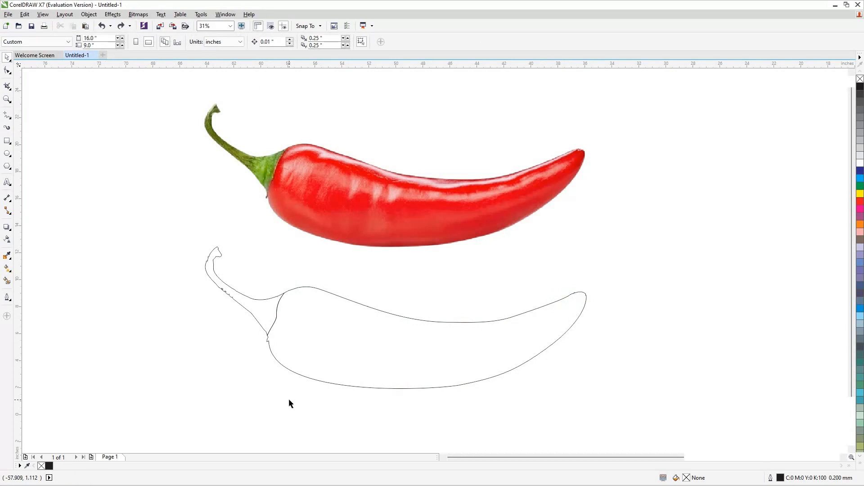
Create artistic text reading "GRAPHIC" beside the chilli outline.
left_click(7, 182)
left_click(110, 236)
type("GRAP")
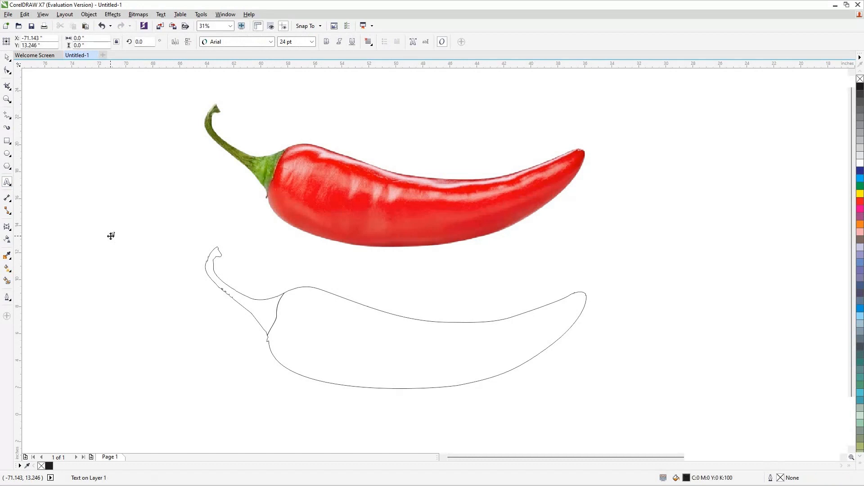
type("HIC")
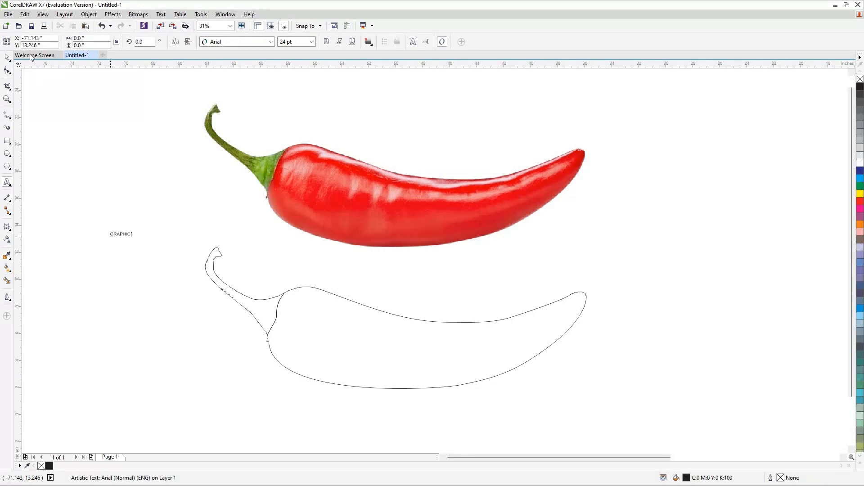
Scale the GRAPHIC text up greatly and move it over the traced chilli outline.
left_click(8, 59)
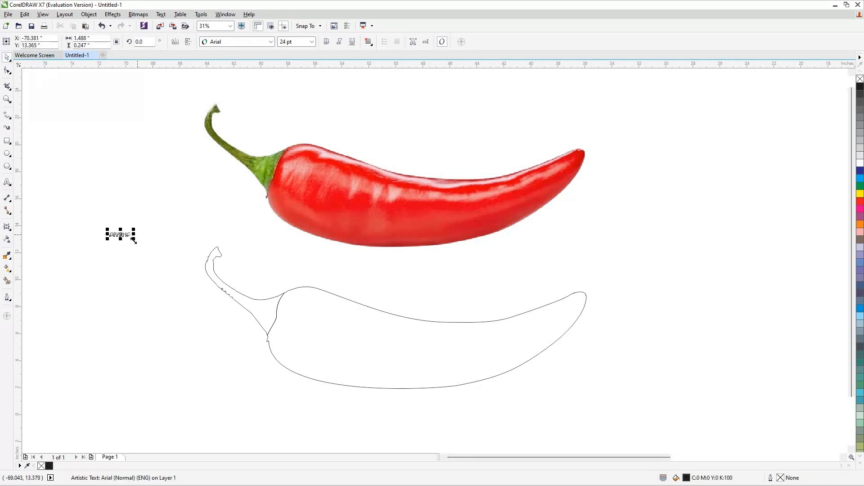
left_click_drag(134, 240, 317, 351)
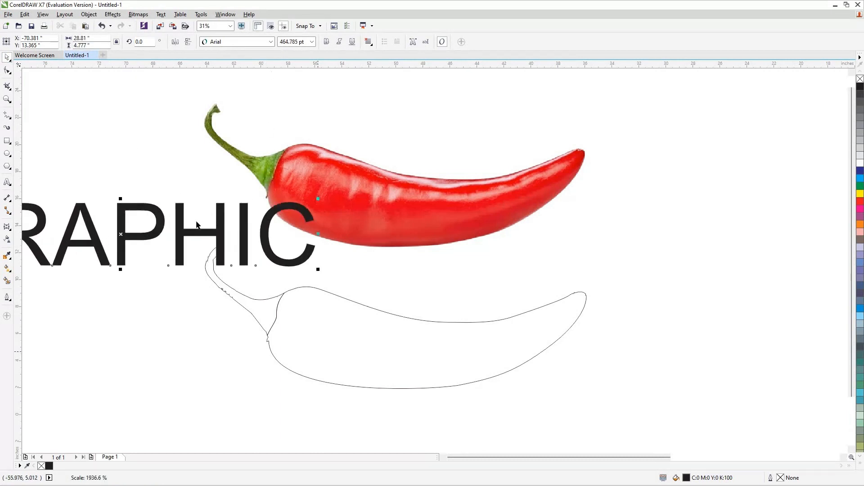
left_click_drag(206, 237, 311, 299)
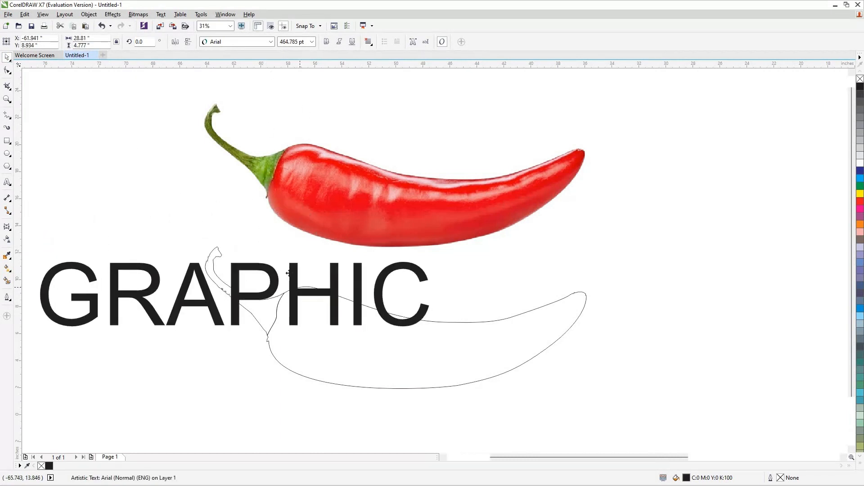
Change the GRAPHIC text's font to Berlin Sans FB.
left_click(271, 43)
mouse_move(280, 188)
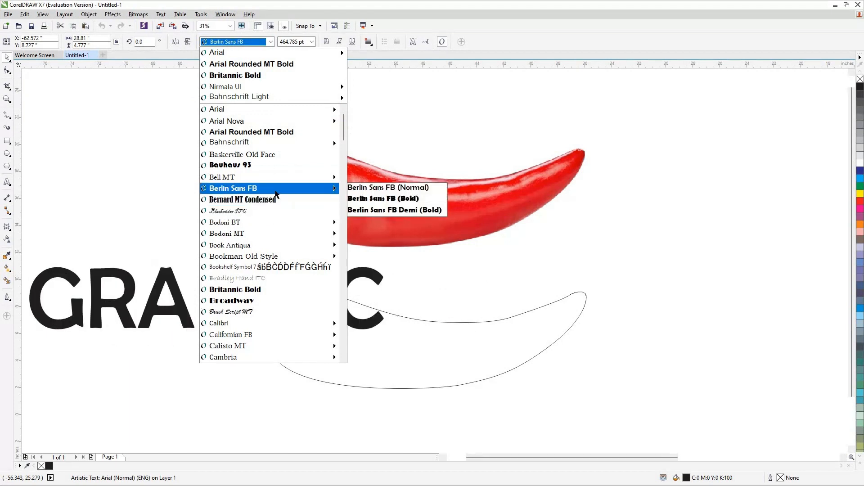
left_click(276, 189)
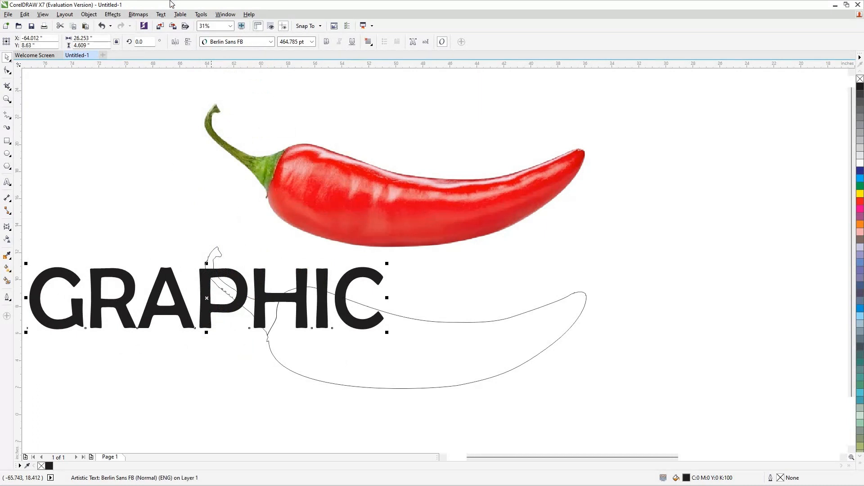
Apply an Envelope to the text in Putty mode, creating its shape from the chilli body outline.
left_click(121, 16)
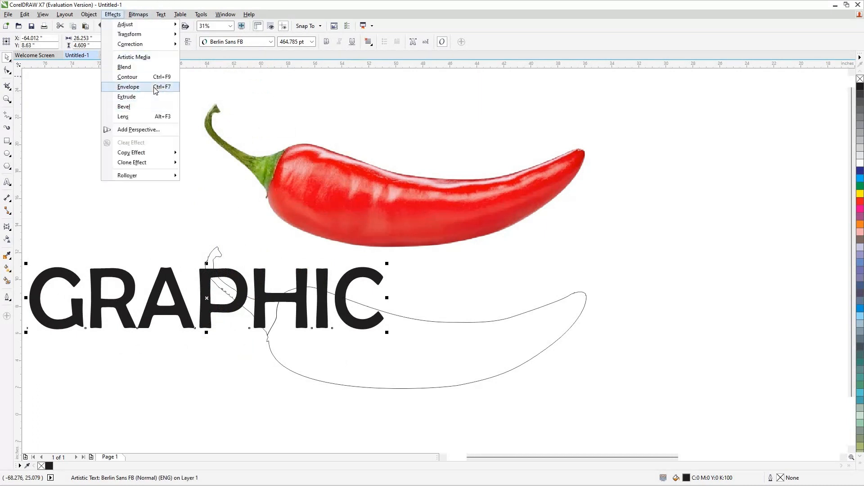
key("Return")
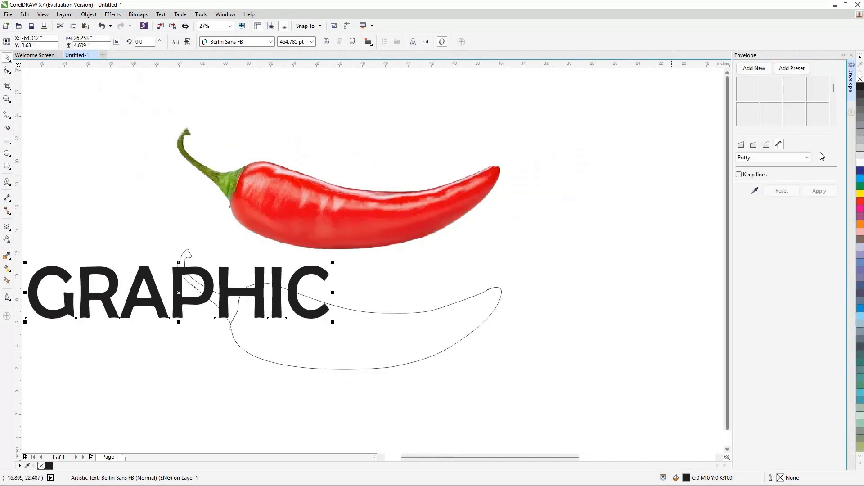
left_click(756, 191)
left_click(390, 338)
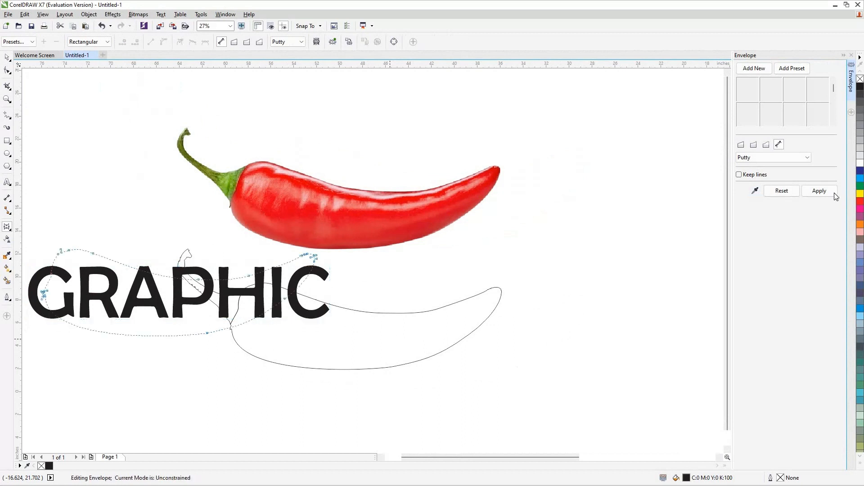
left_click(820, 192)
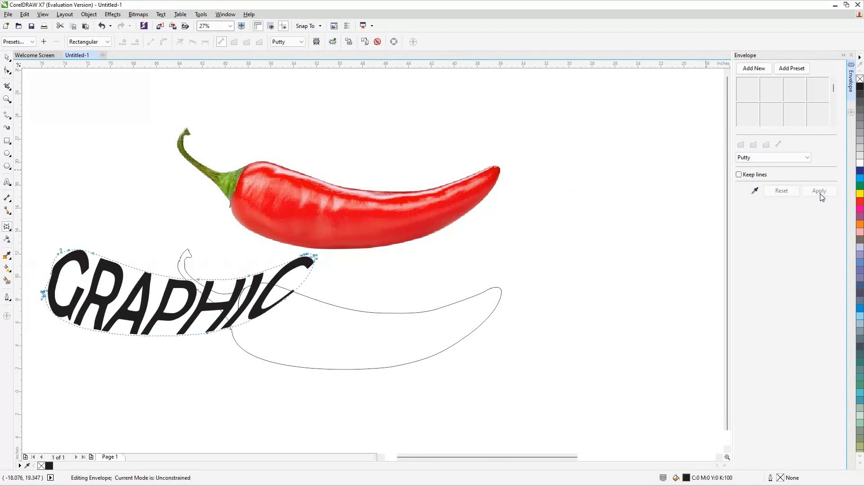
Change the enveloped text's font to Britannic Bold.
left_click(6, 57)
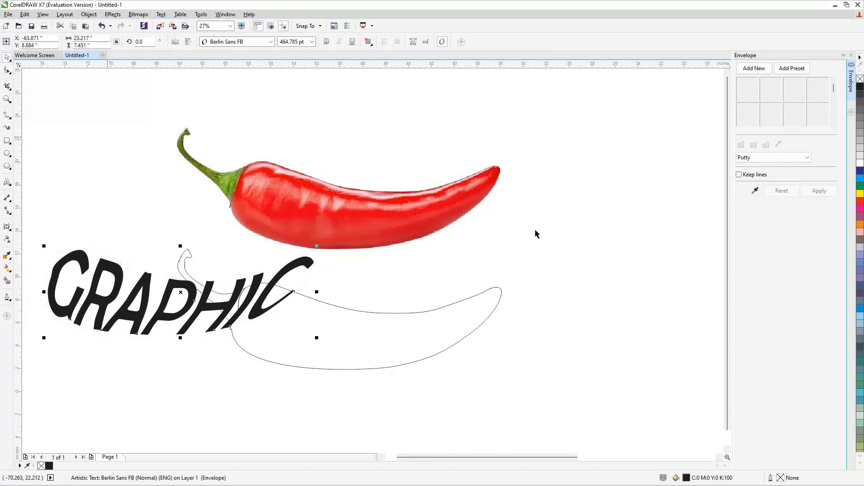
left_click(268, 42)
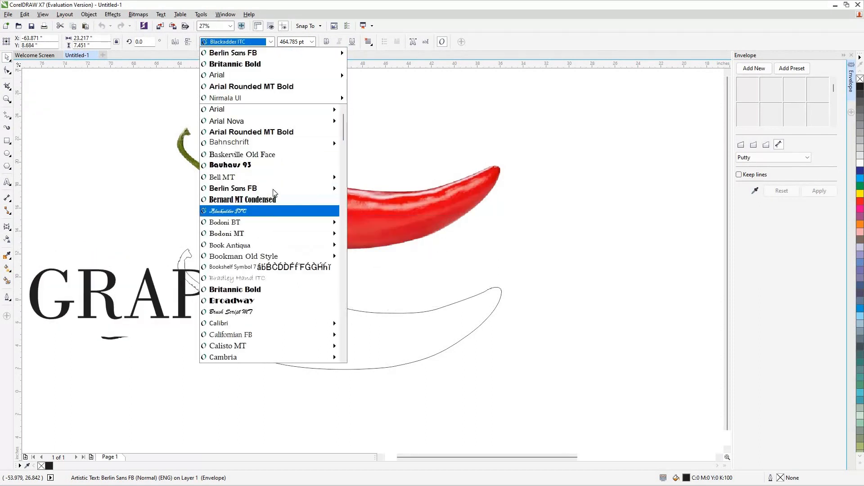
left_click(251, 64)
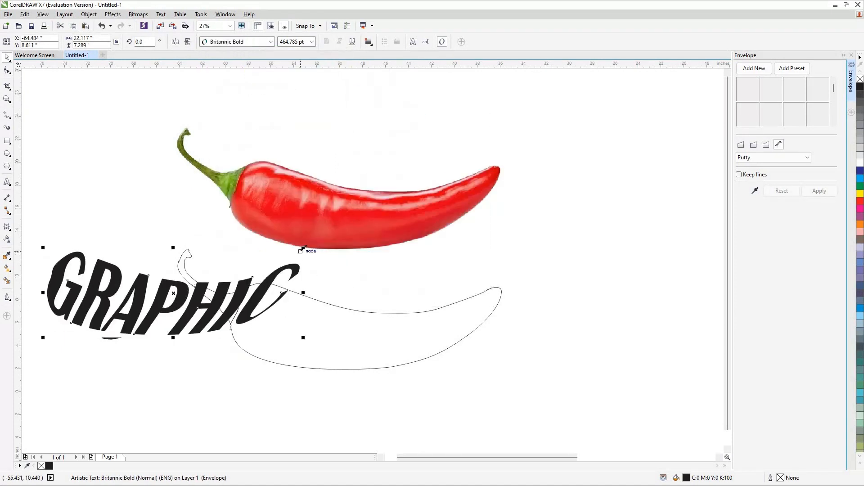
Move the enveloped lettering into the chilli body outline and nudge it into place.
left_click_drag(463, 298, 494, 288)
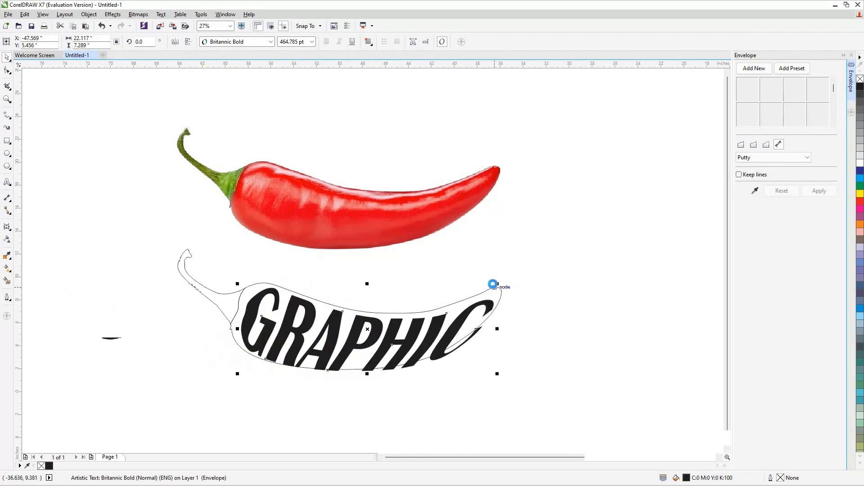
left_click_drag(493, 287, 492, 284)
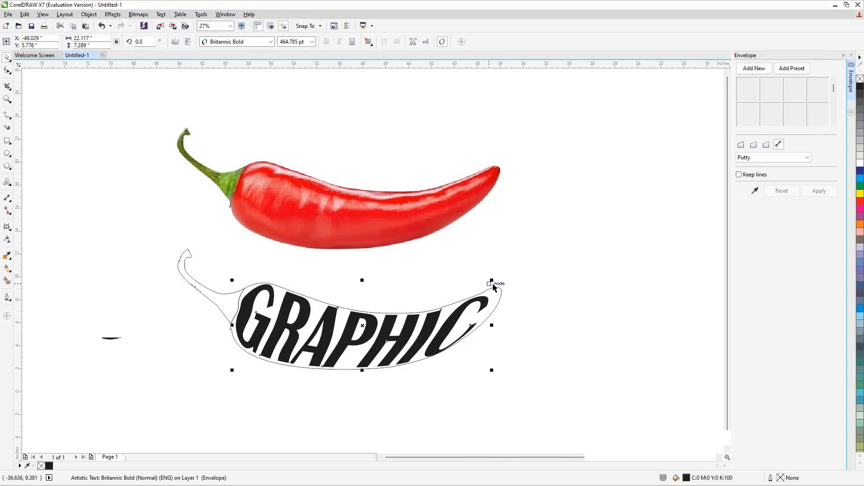
key("Left")
key("Left")
key("Left")
key("Left")
key("Left")
key("Left")
key("Left")
key("Left")
key("Left")
key("Left")
key("Left")
key("Left")
key("Up")
key("Up")
key("Up")
key("Up")
key("Up")
key("Down")
key("Down")
key("Down")
key("Down")
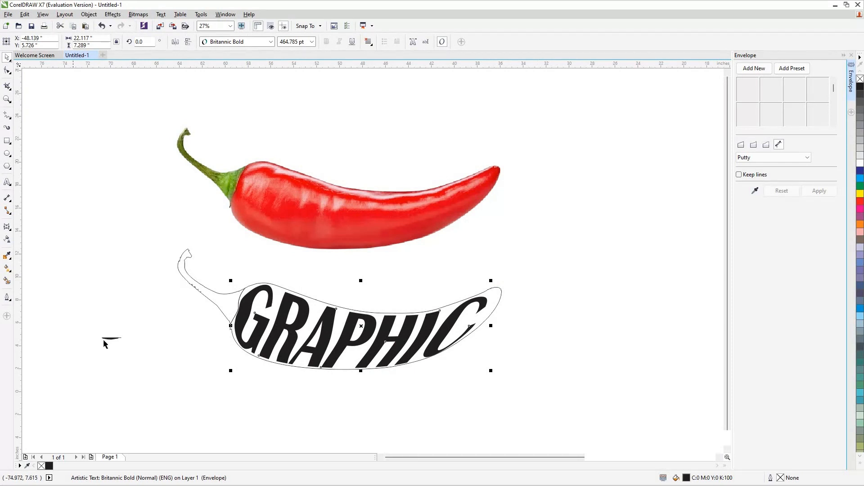
key("Escape")
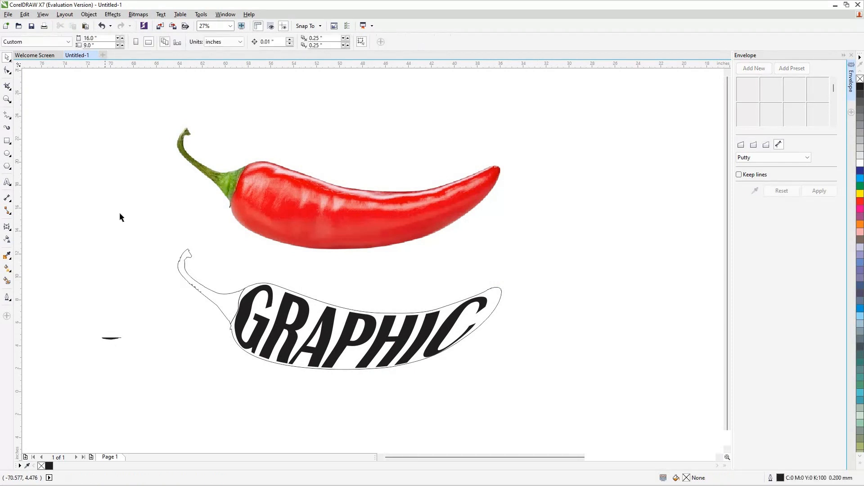
Close the Envelope docker, zoom in on the lettering and convert the text to curves.
left_click(305, 311)
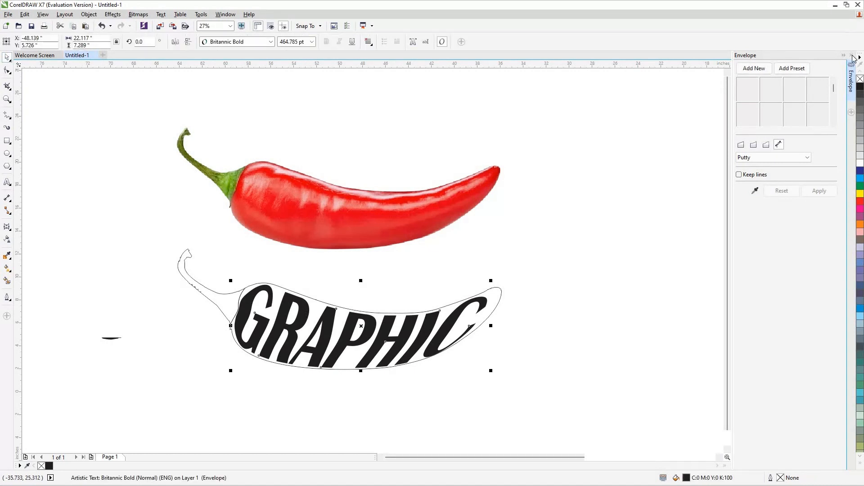
key("ctrl+F7")
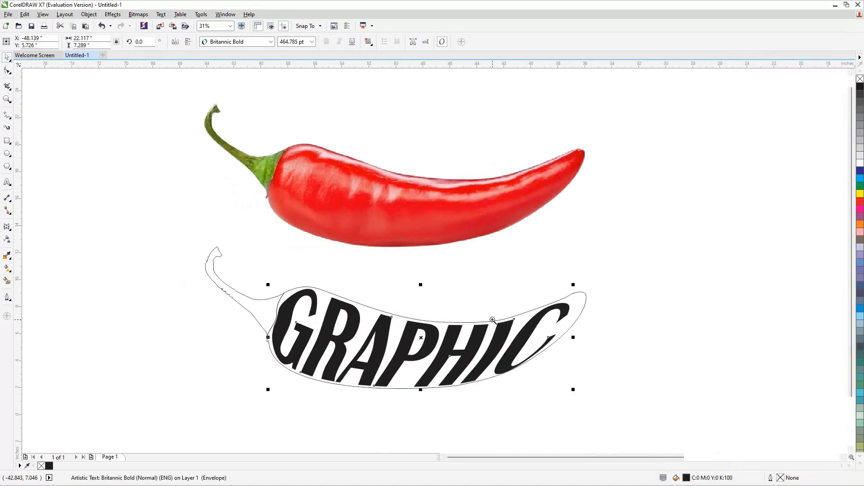
key("z")
left_click(285, 341)
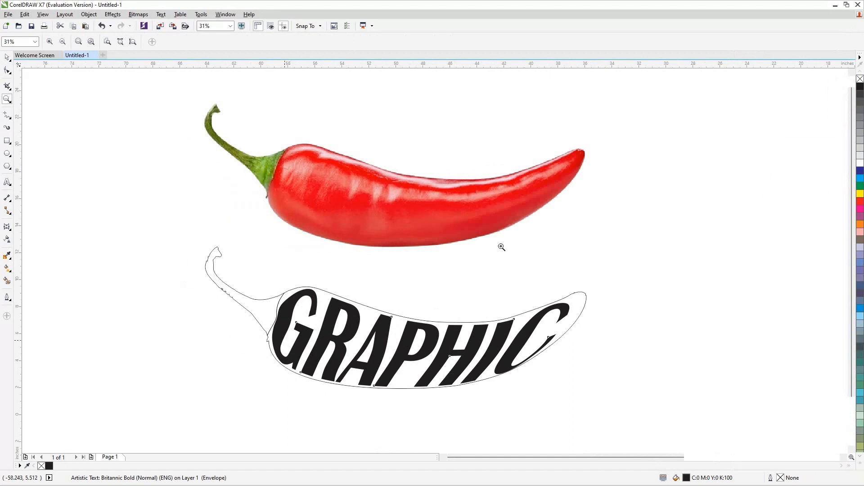
left_click(7, 57)
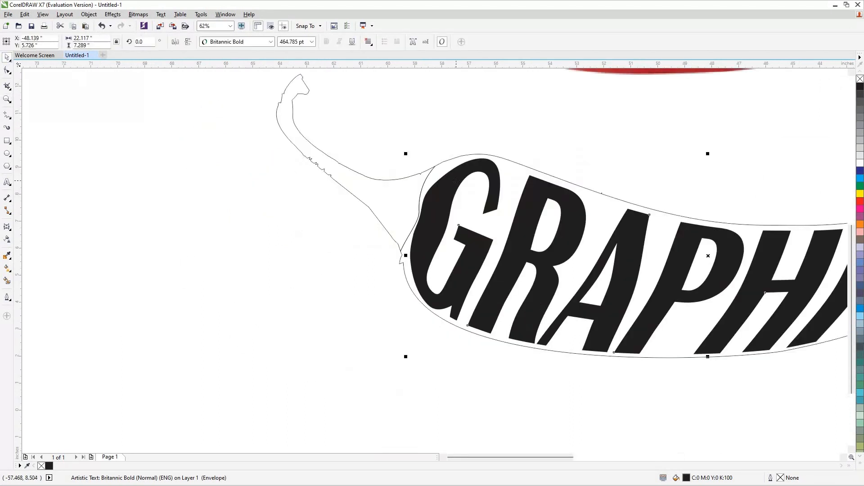
key("ctrl+q")
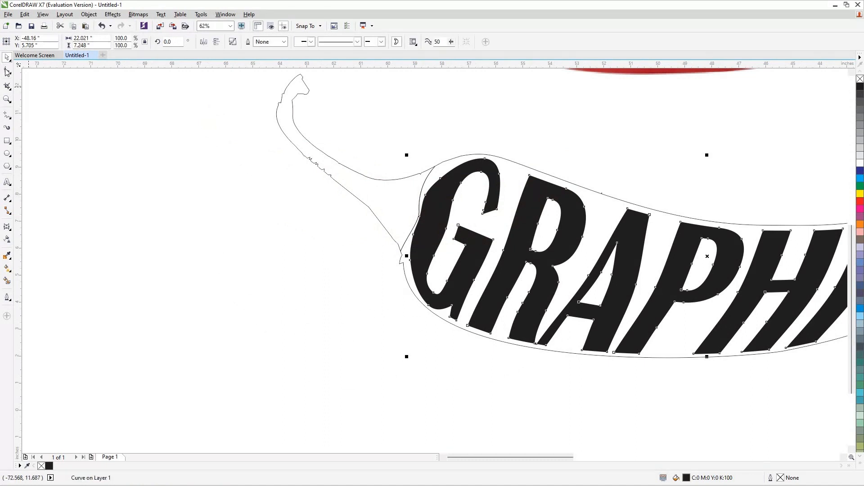
Reshape the left edge nodes of the G with the Shape tool to follow the chilli outline.
left_click(7, 71)
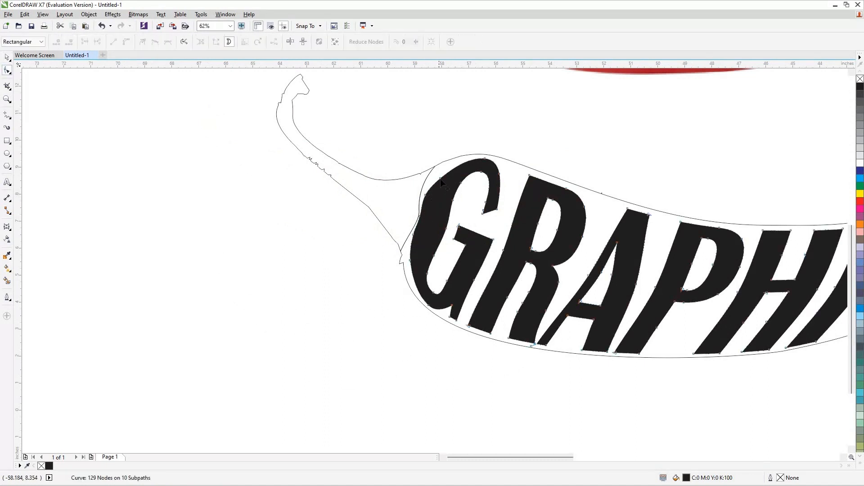
left_click_drag(441, 179, 435, 172)
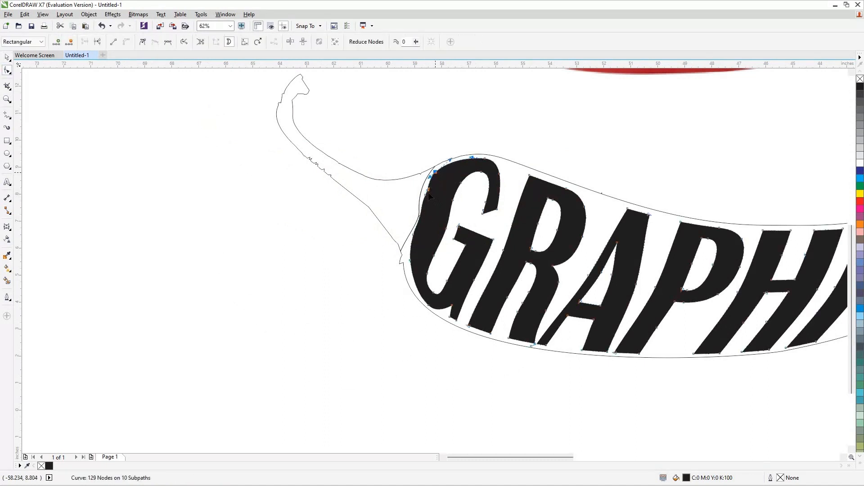
left_click(425, 194)
left_click_drag(407, 246, 403, 263)
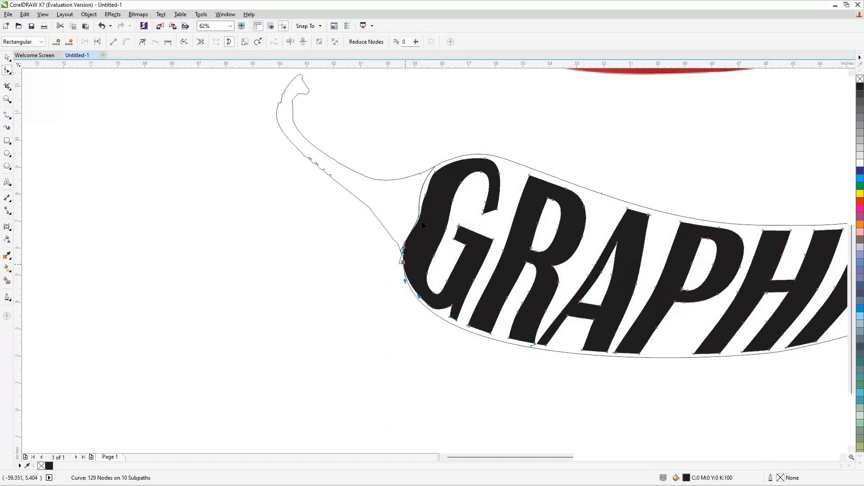
left_click(424, 195)
left_click_drag(424, 194, 478, 154)
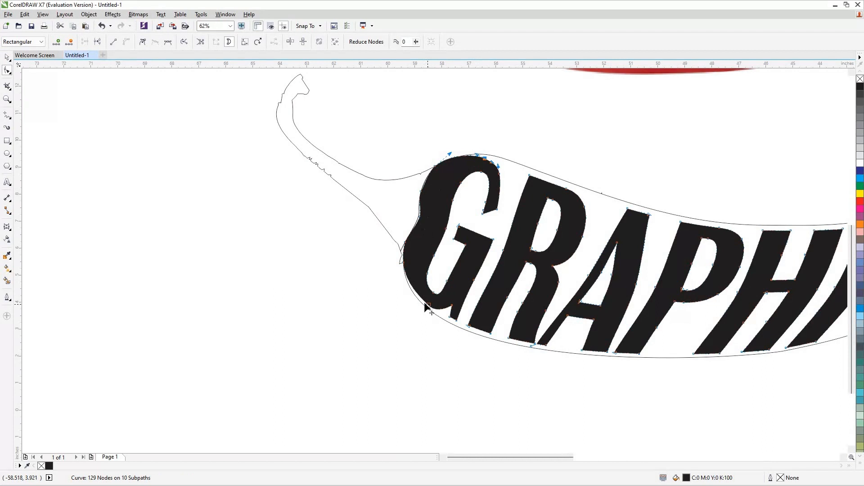
left_click_drag(429, 306, 423, 306)
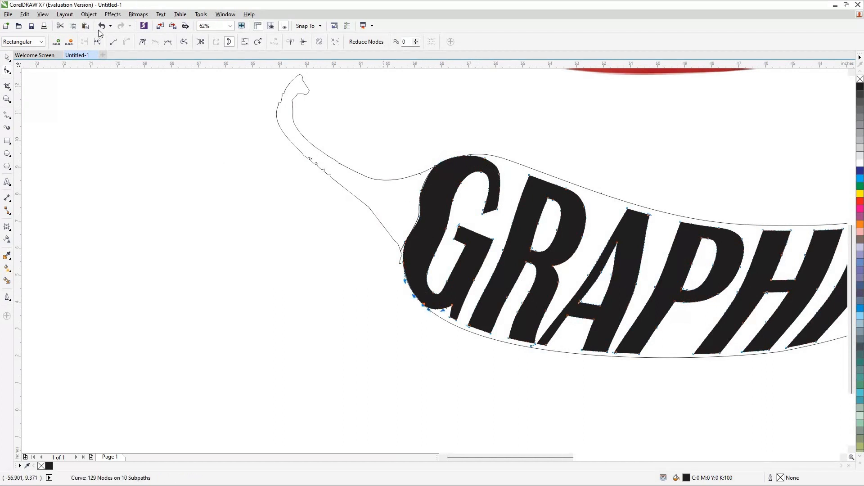
Stretch the lettering curve vertically to about 102.8% height.
left_click(7, 58)
left_click(844, 457)
left_click(845, 457)
left_click(845, 457)
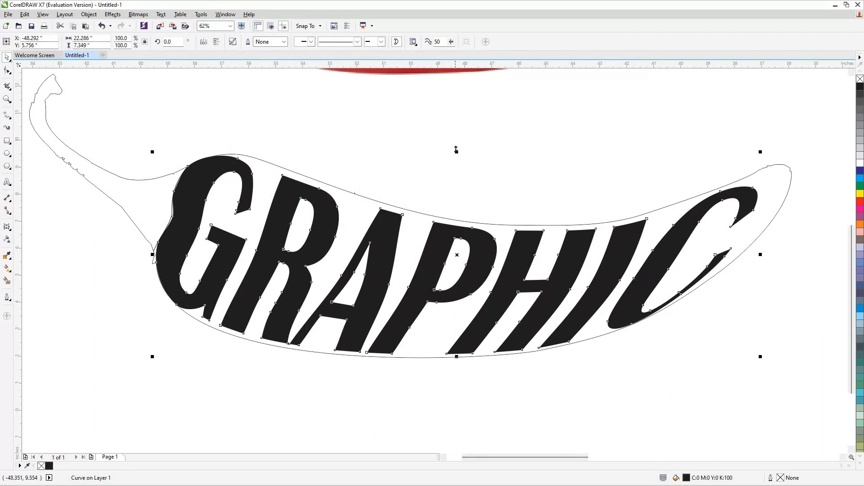
left_click_drag(457, 150, 457, 146)
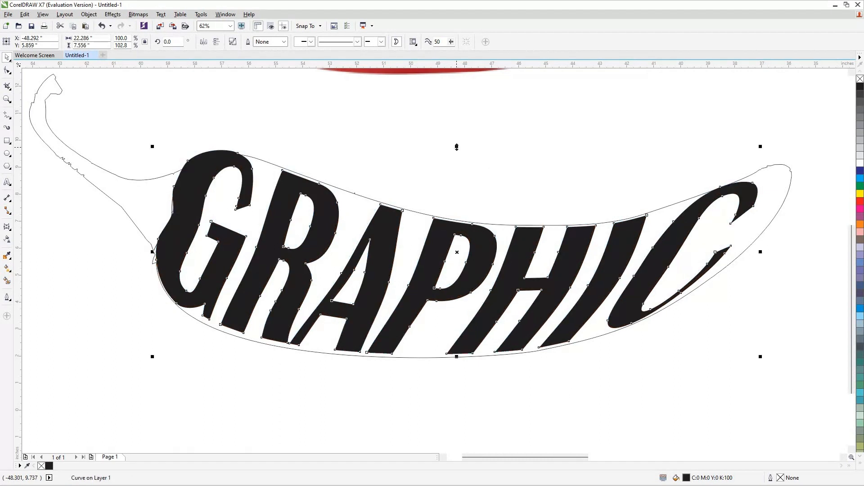
Nudge the lettering curve in small steps to center it inside the chilli outline.
key("Down")
key("Down")
key("Down")
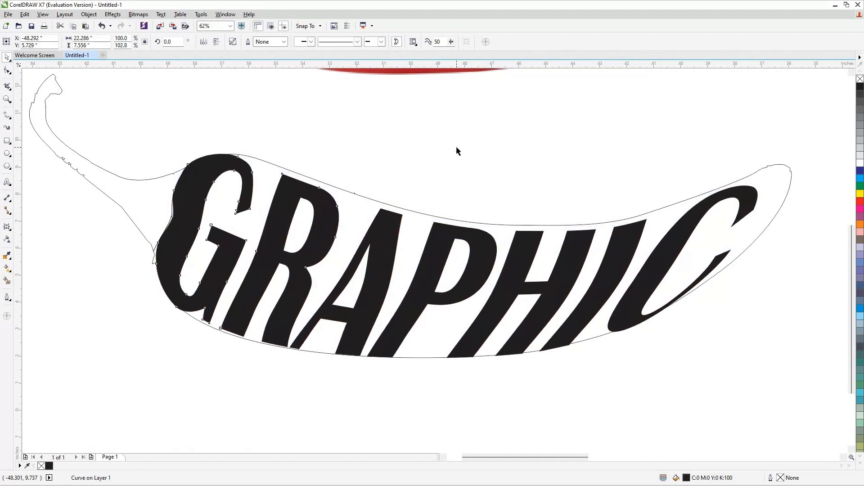
key("Right")
key("Right")
key("Right")
key("Right")
key("Right")
key("Right")
key("Right")
key("Right")
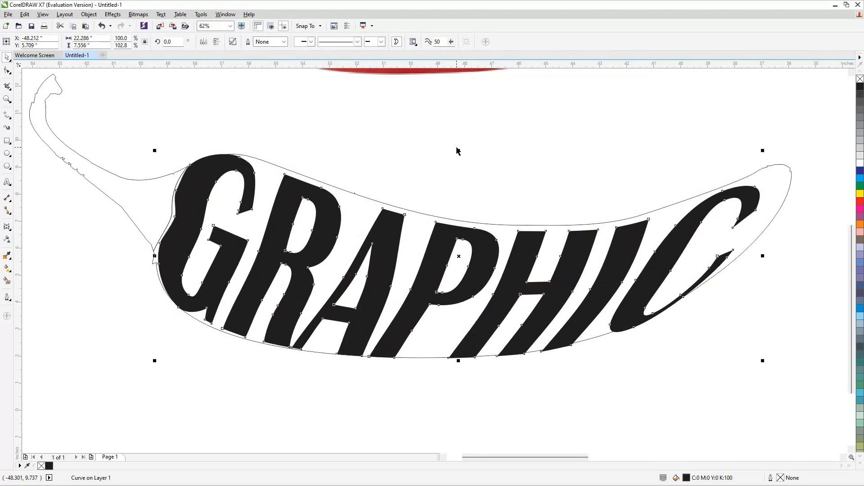
key("Up")
key("Up")
key("Up")
key("Up")
key("Up")
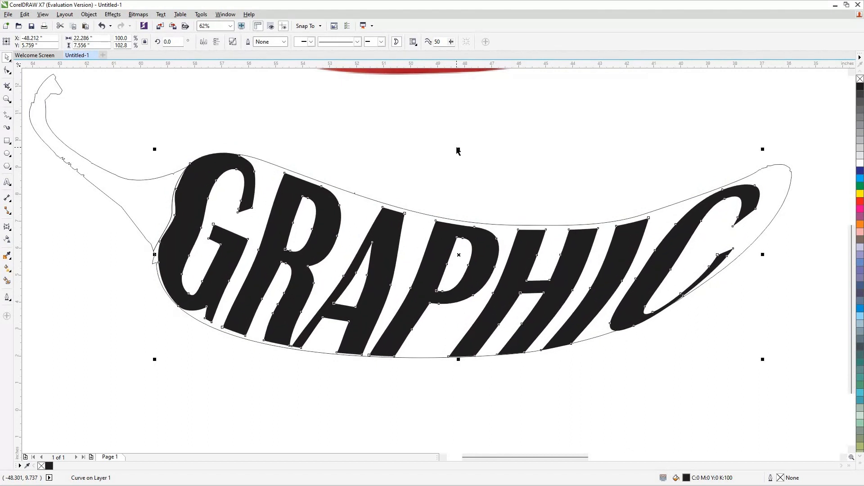
key("Left")
key("Left")
key("Left")
key("Left")
key("Left")
key("Up")
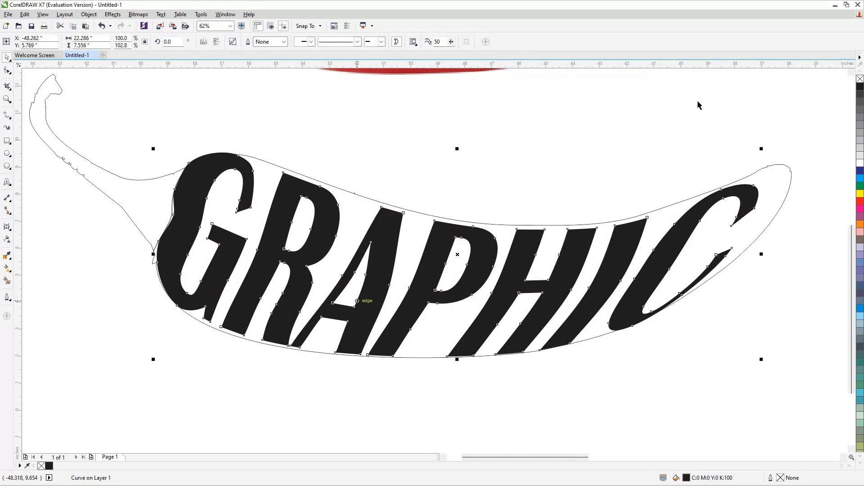
Zoom to show all objects and break the selected lettering curve apart.
left_click(94, 294)
key("F4")
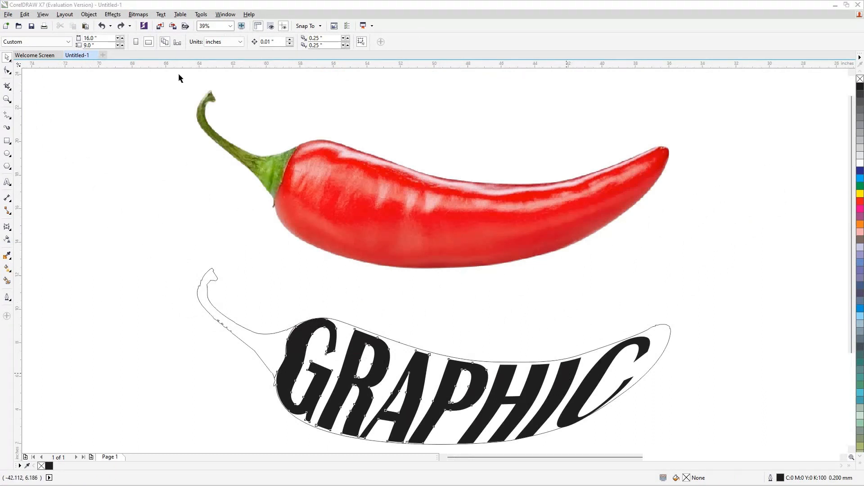
left_click(93, 18)
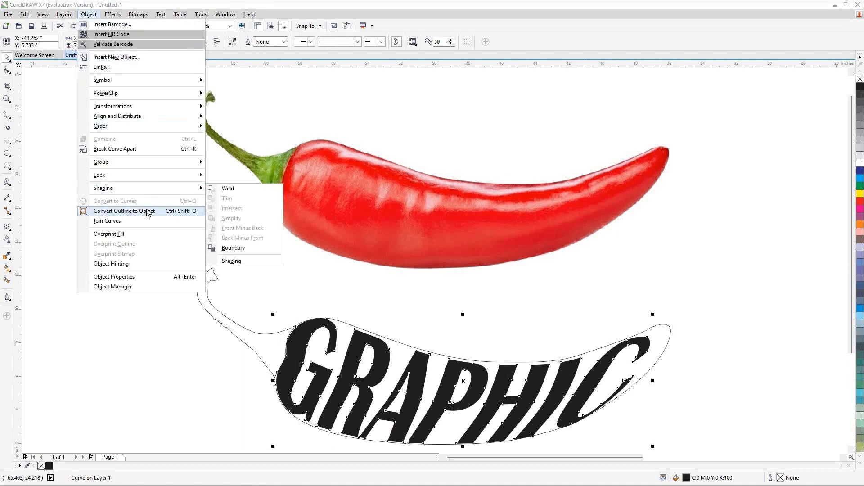
left_click(142, 147)
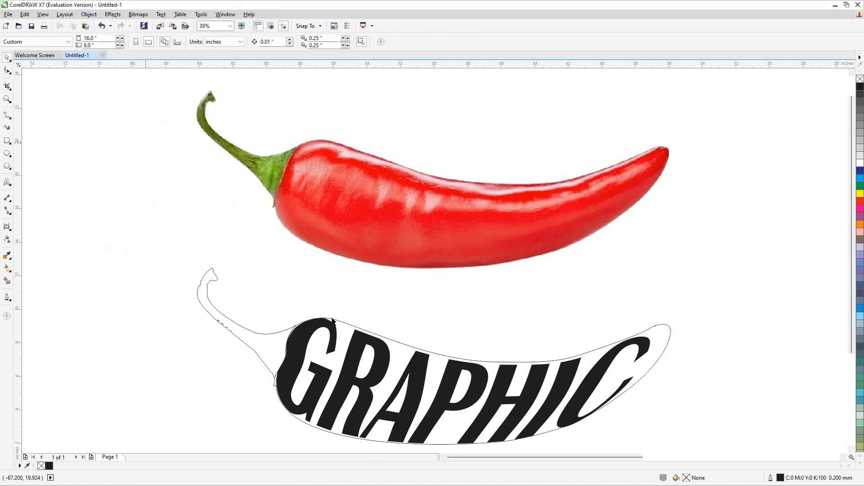
Give the lettering a Hairline outline and remove its black fill.
left_click(313, 330)
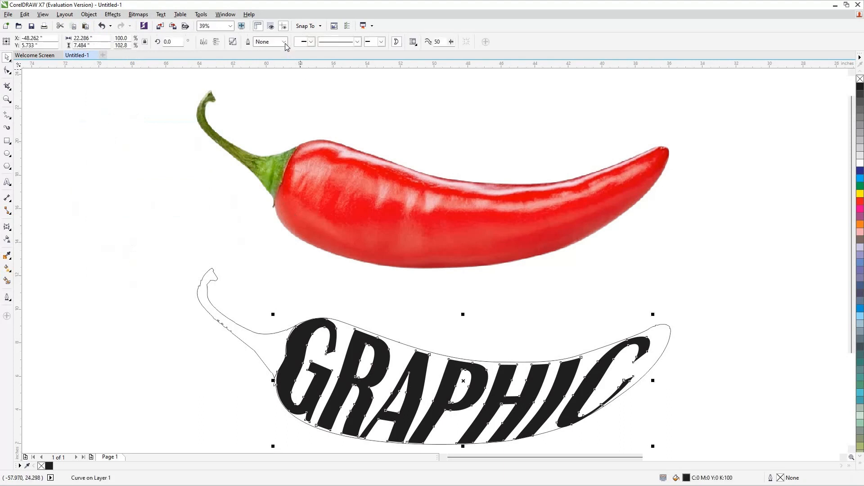
left_click(284, 41)
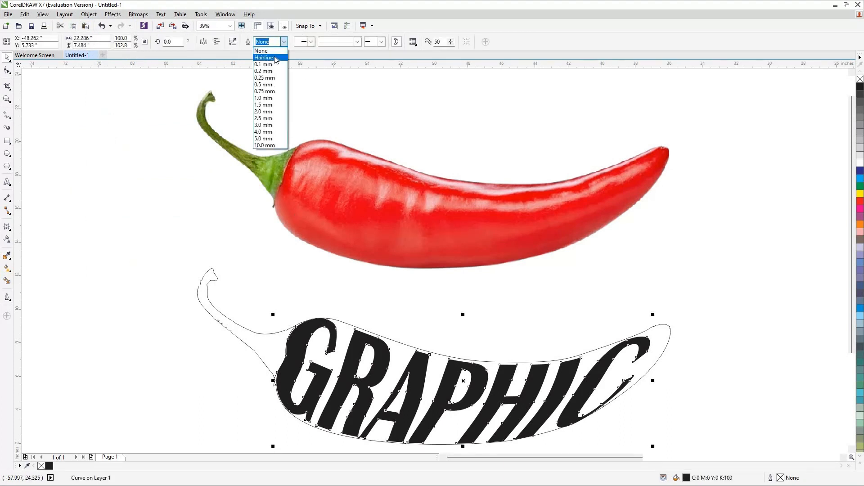
left_click(264, 57)
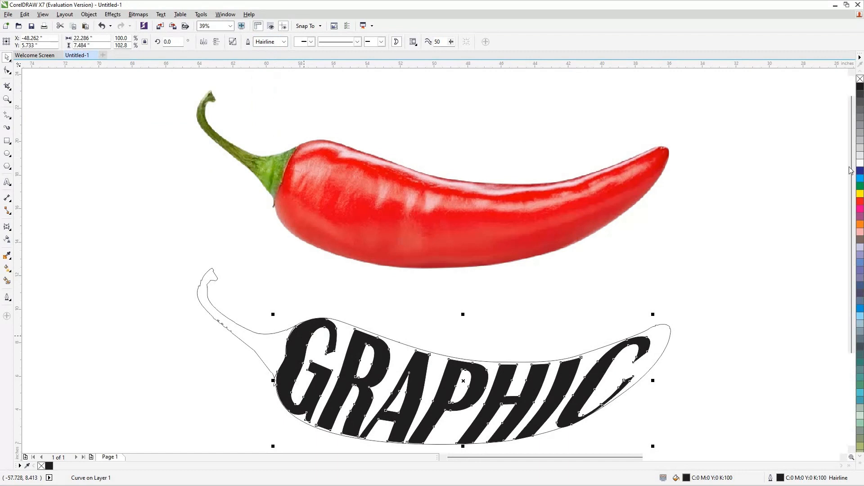
left_click(860, 79)
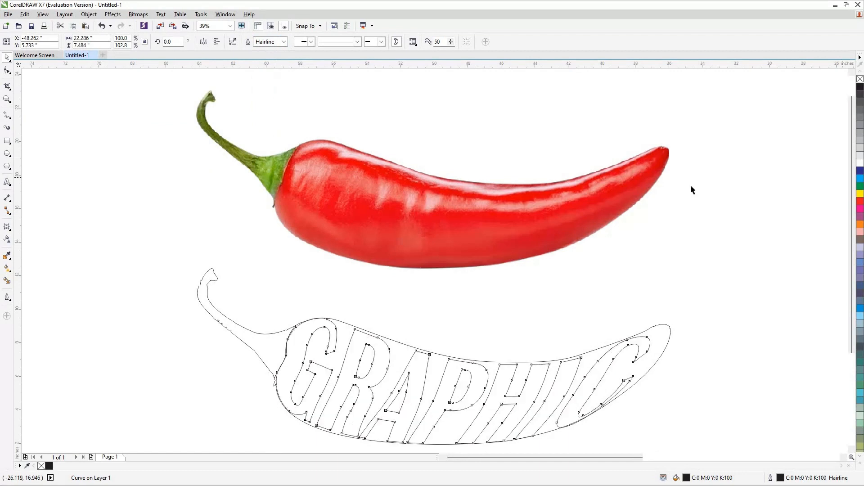
Select the separate chilli body outline behind the lettering, pull it aside and delete it.
left_click(593, 383)
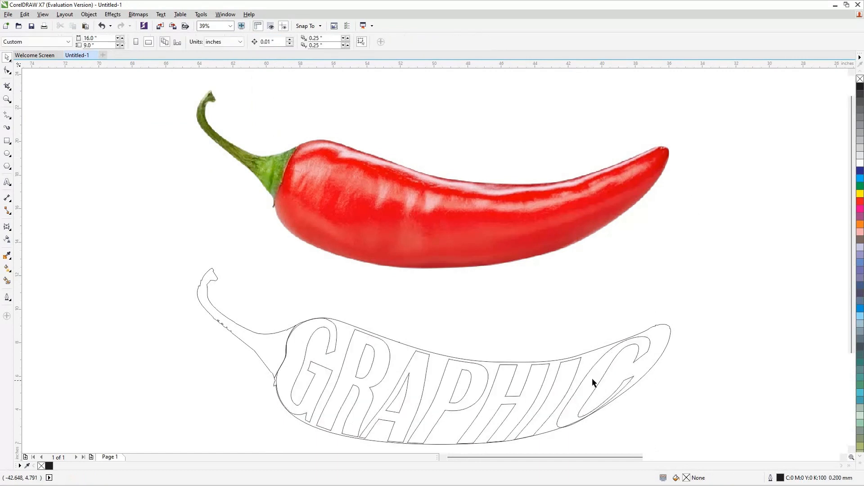
left_click(637, 351)
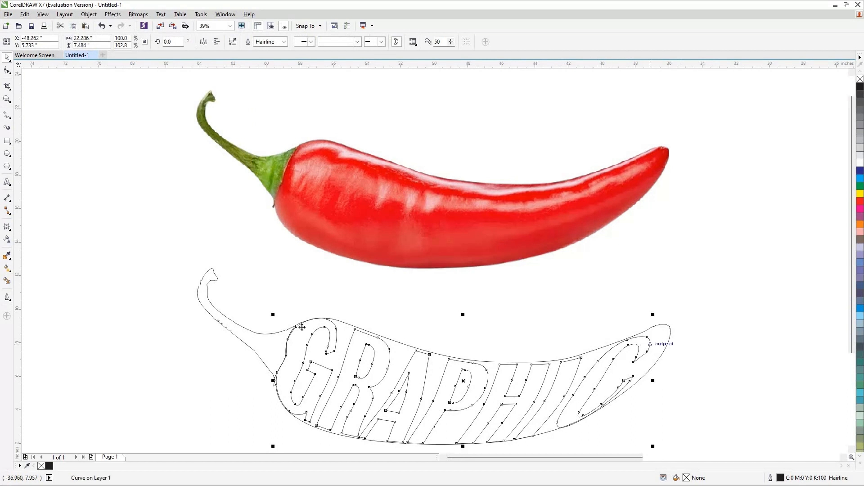
left_click(261, 339, "shift")
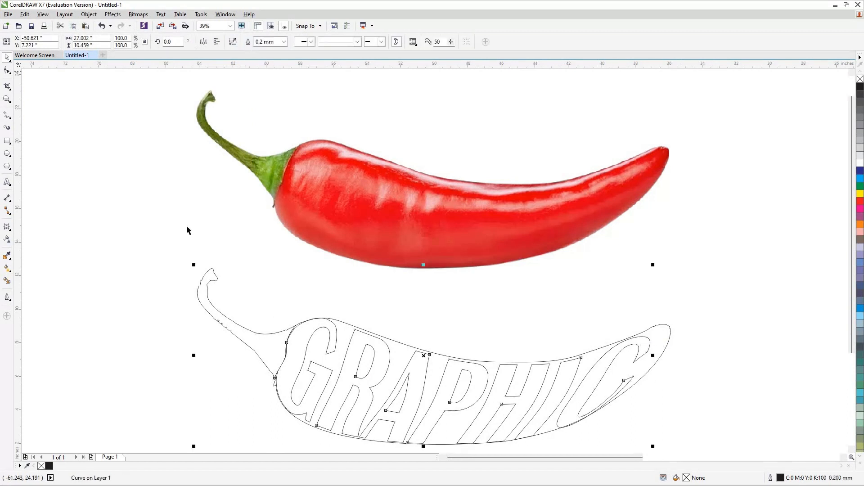
key("Tab")
left_click_drag(379, 367, 453, 320)
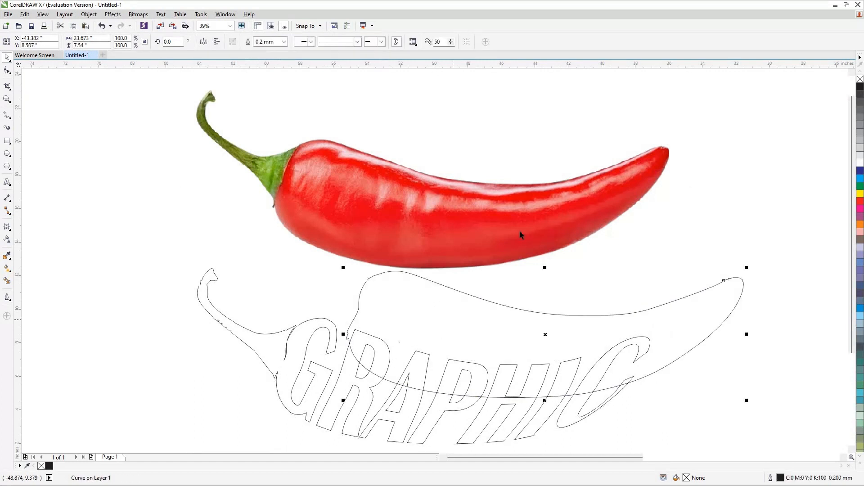
key("Delete")
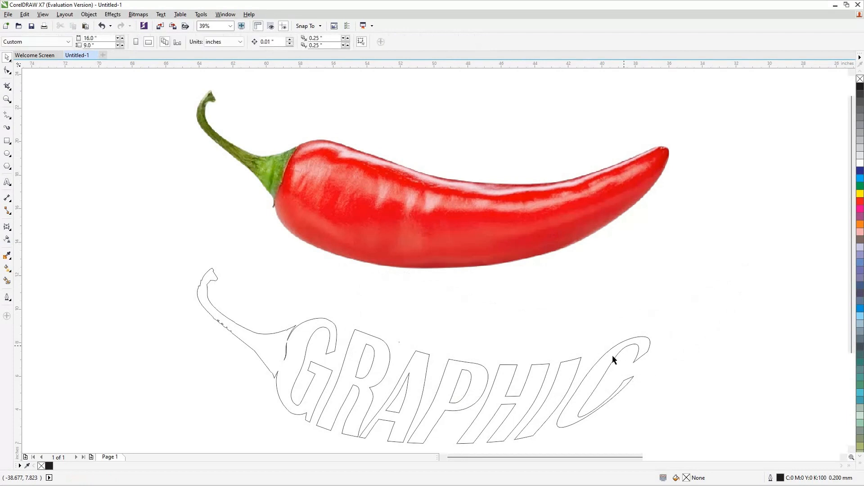
Move the stem and lettering outline up and to the left, then undo the last action.
left_click_drag(607, 336, 570, 320)
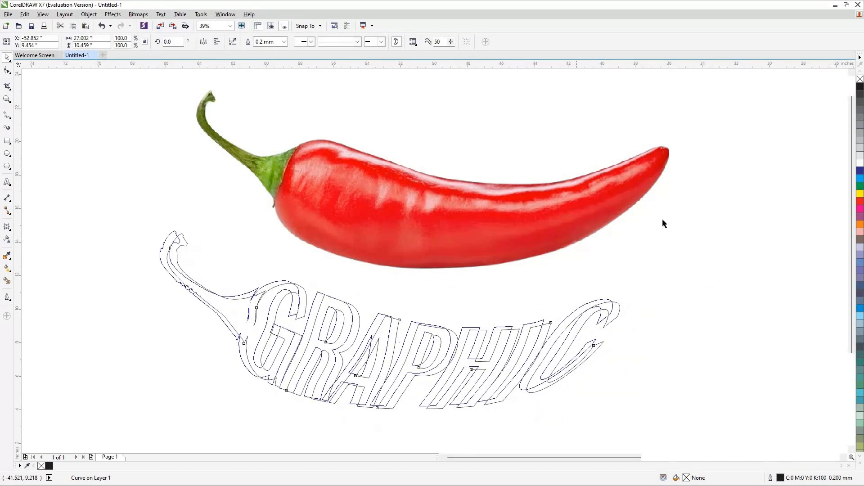
left_click(720, 240)
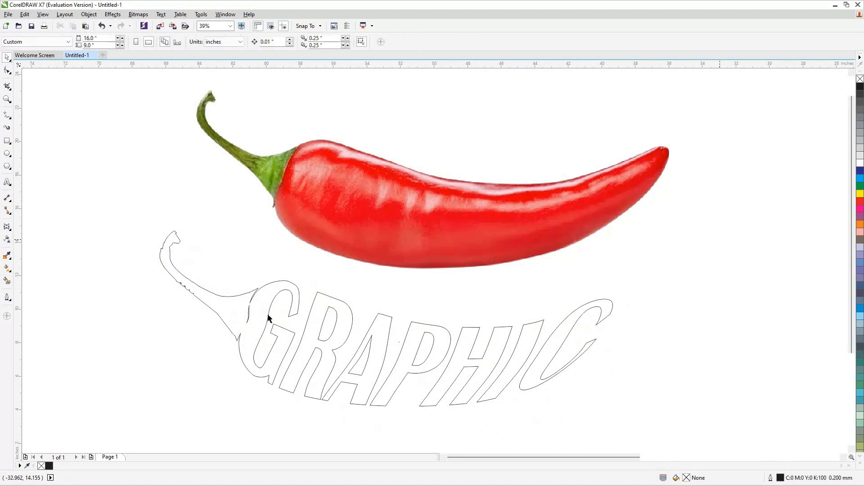
key("ctrl+z")
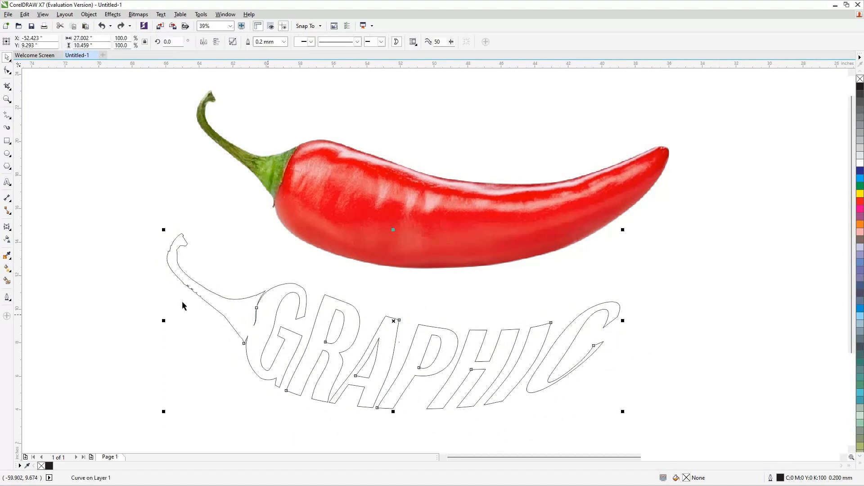
Zoom in on the stem junction and delete the stray segment nodes left of the G with the Shape tool.
left_click(8, 71)
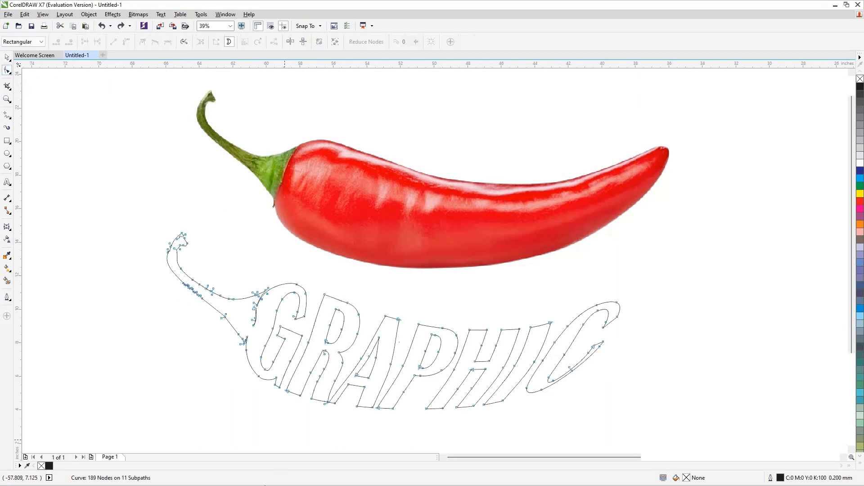
key("z")
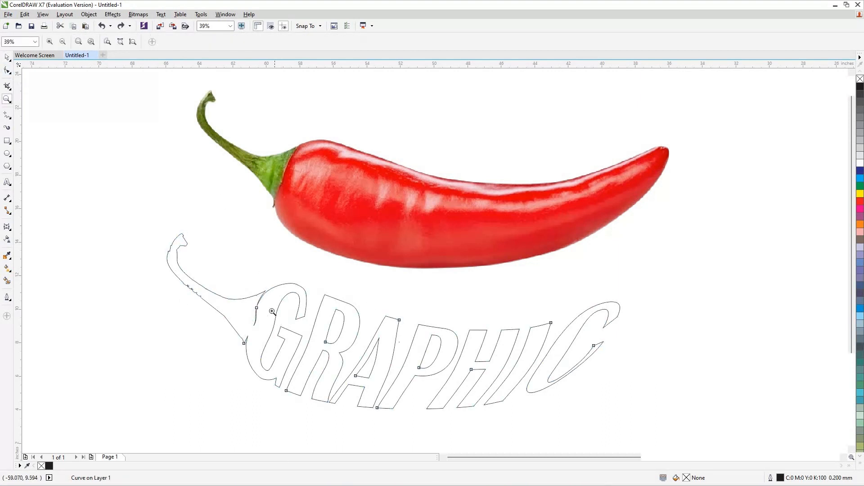
left_click(244, 345)
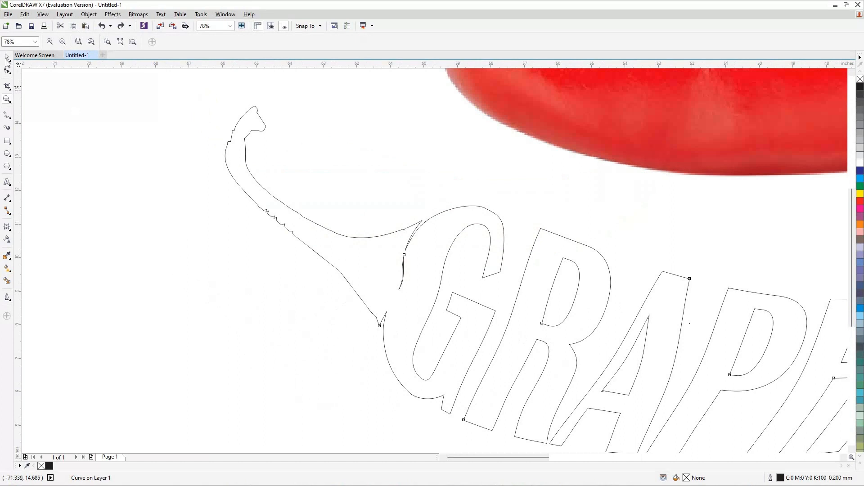
left_click(7, 59)
left_click(357, 263)
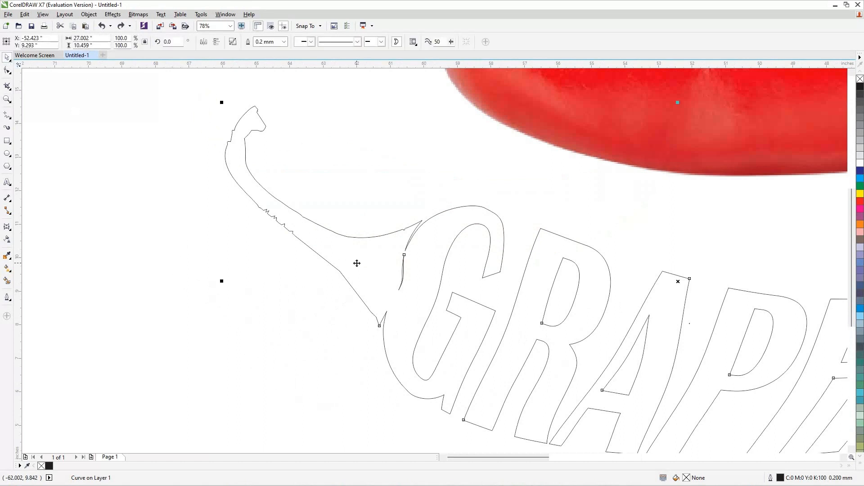
left_click(357, 263)
key("F10")
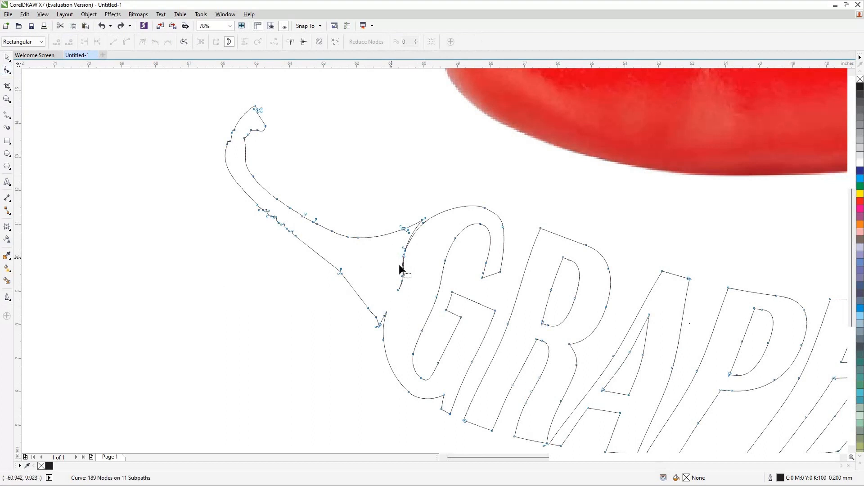
left_click_drag(410, 292, 409, 292)
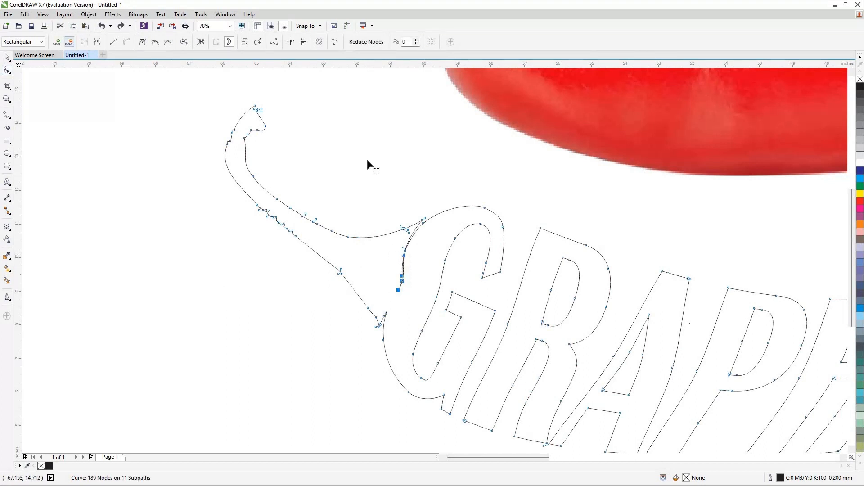
key("Delete")
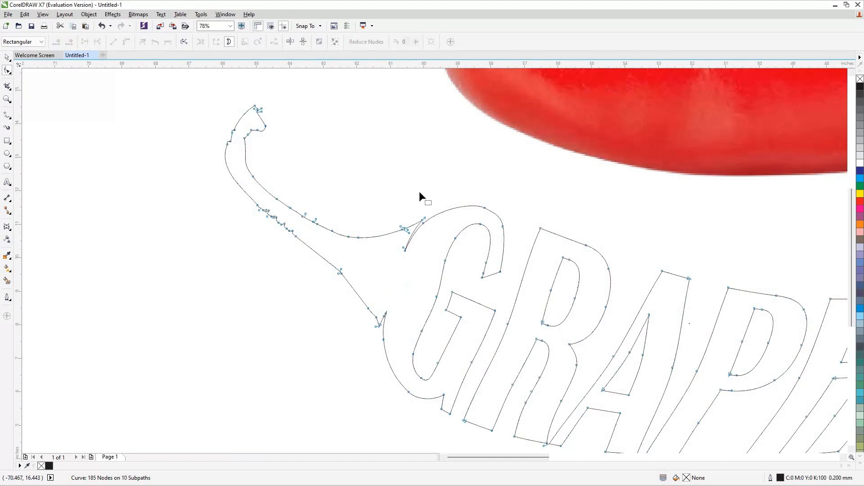
Delete the surplus nodes where the stem joins the G and at the stem's lower corner.
left_click(425, 218)
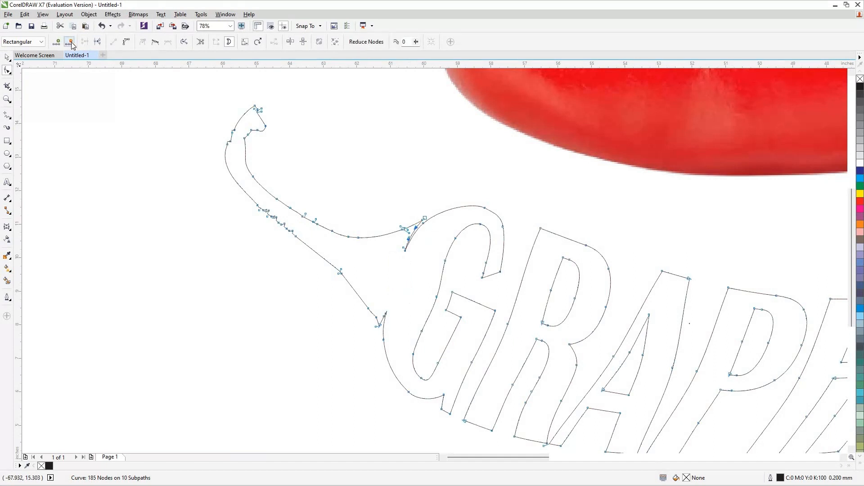
left_click(70, 43)
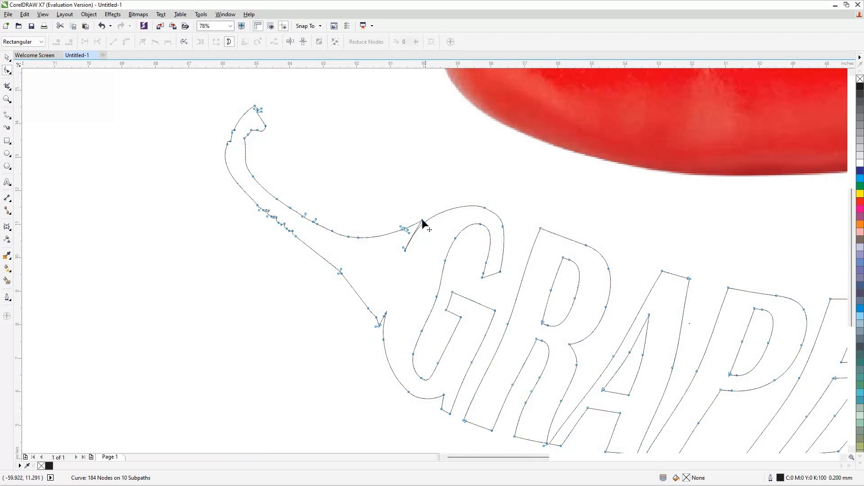
left_click_drag(423, 221, 424, 226)
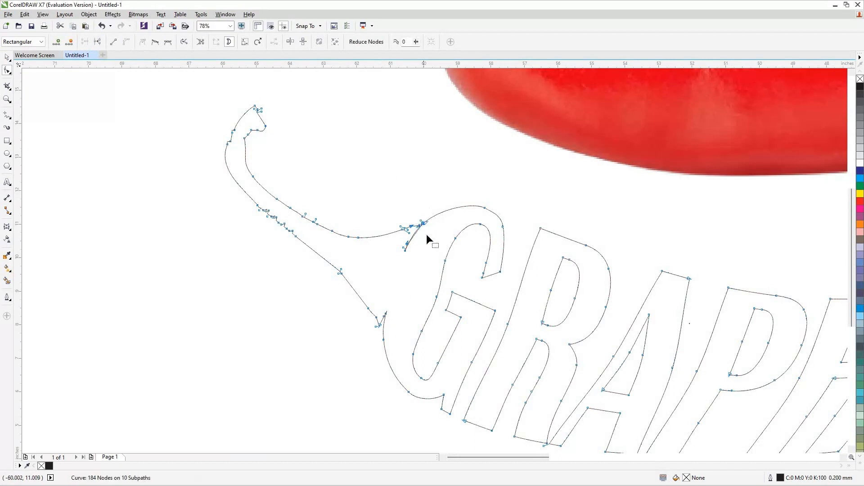
left_click(376, 325)
left_click(70, 43)
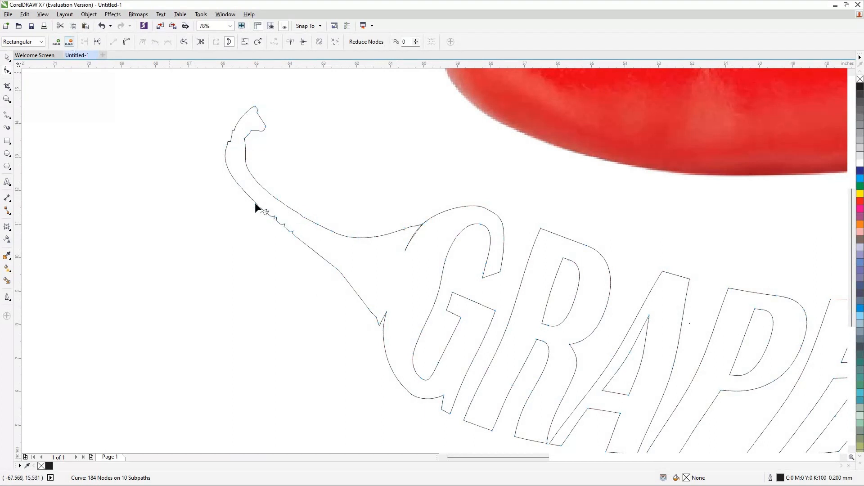
Smooth the jagged lower edge of the stem by deleting its clustered nodes.
left_click_drag(283, 234, 252, 200)
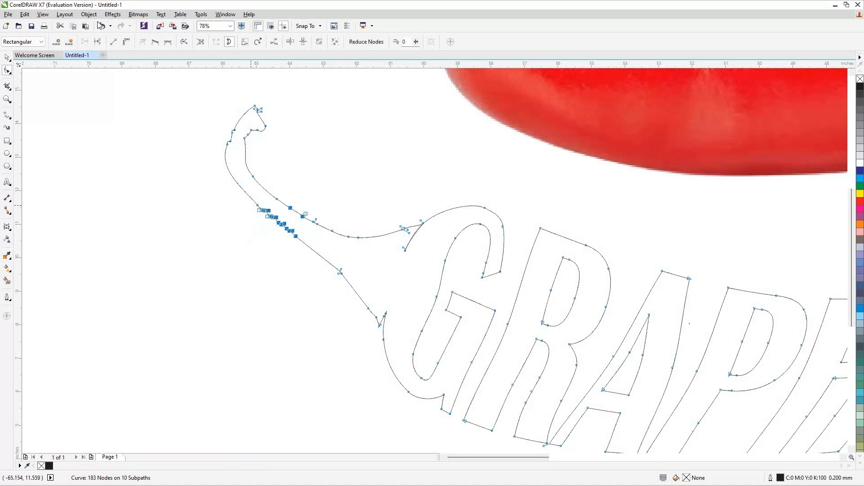
left_click(70, 42)
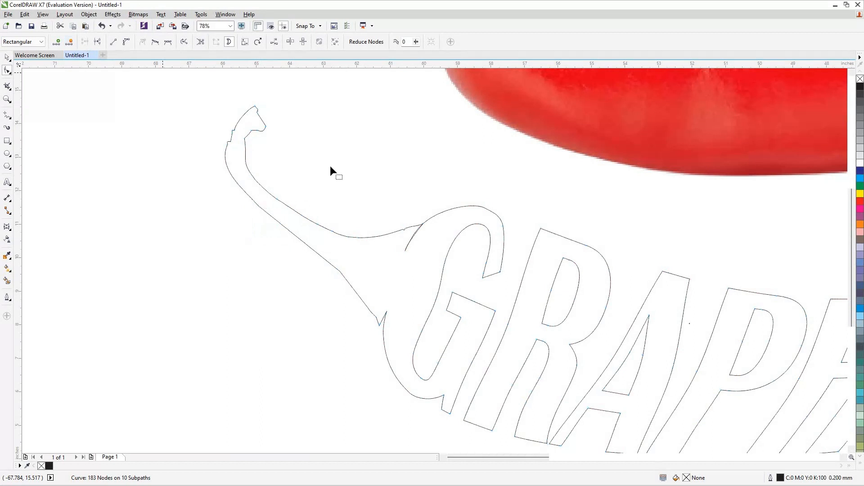
Try deleting nodes on the outer side of the stem's curled tip, undoing the attempts.
left_click_drag(238, 122, 225, 137)
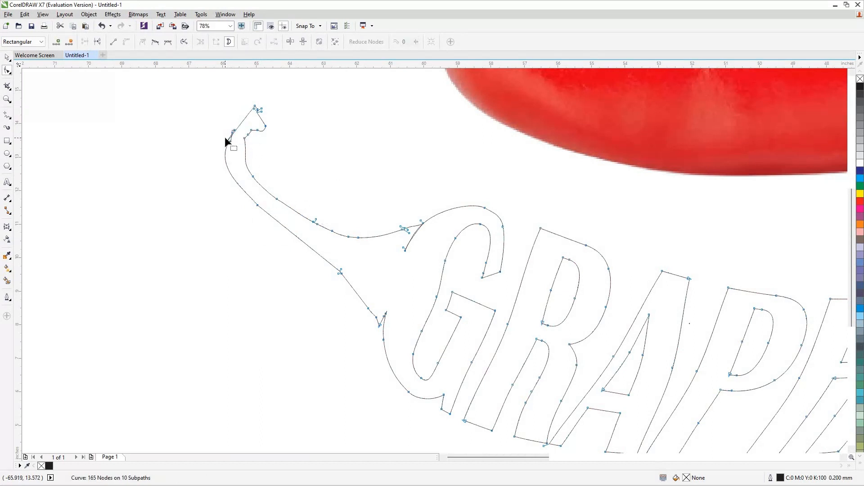
key("ctrl+z")
left_click_drag(239, 146, 217, 124)
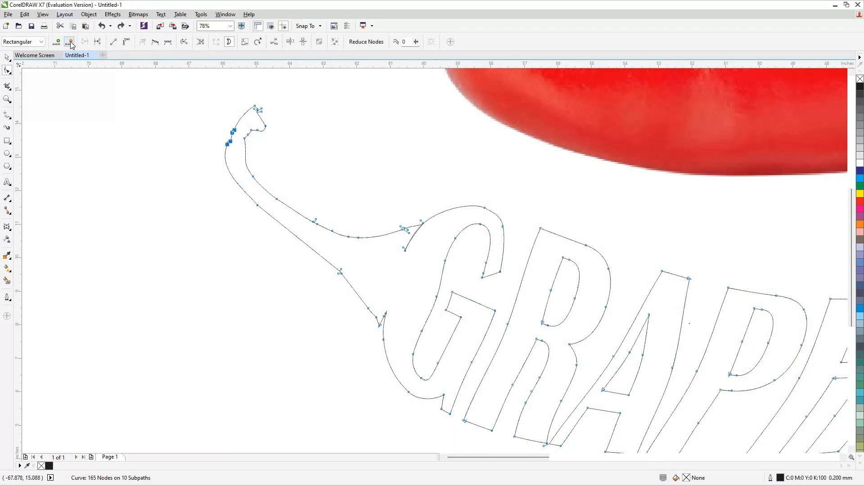
left_click(70, 43)
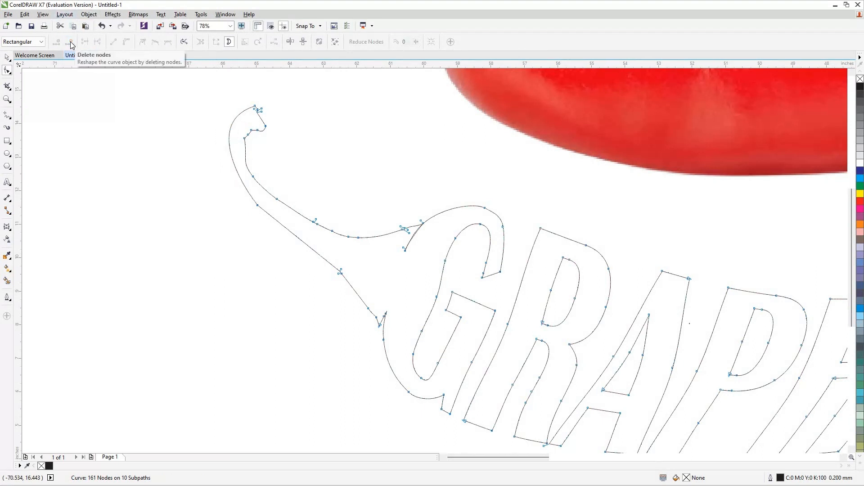
key("ctrl+z")
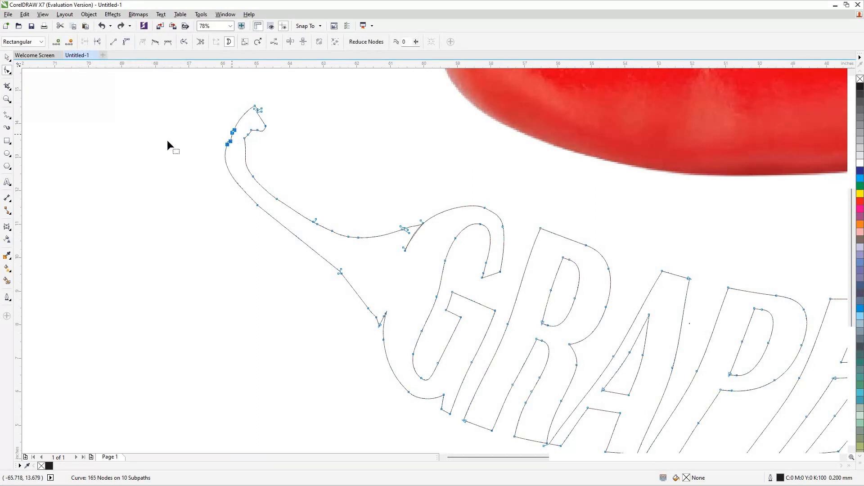
Delete a single node on the inner side of the stem's curled tip.
left_click(245, 139)
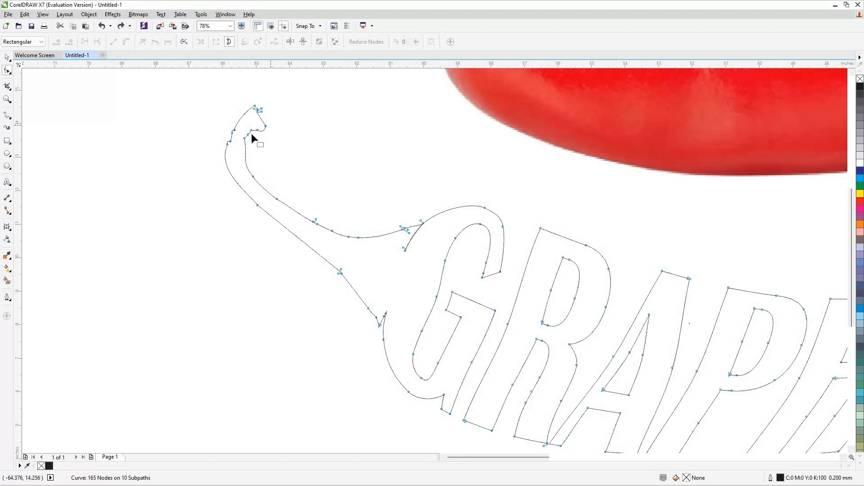
left_click(245, 138)
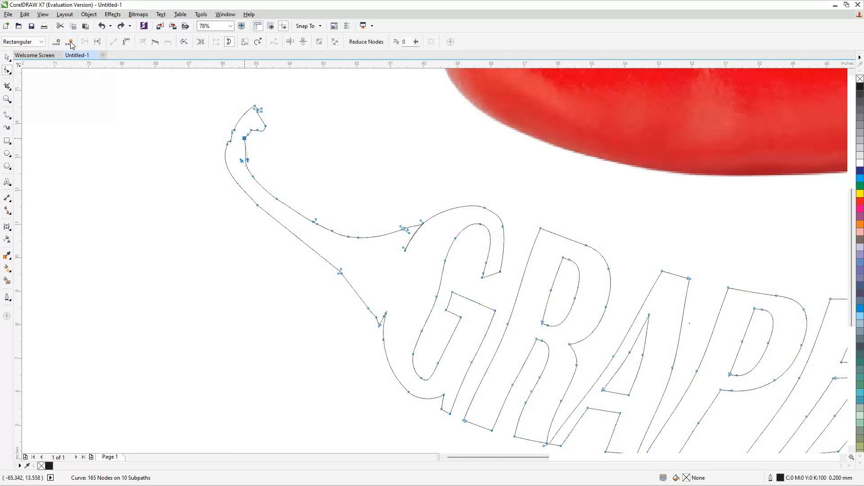
key("Delete")
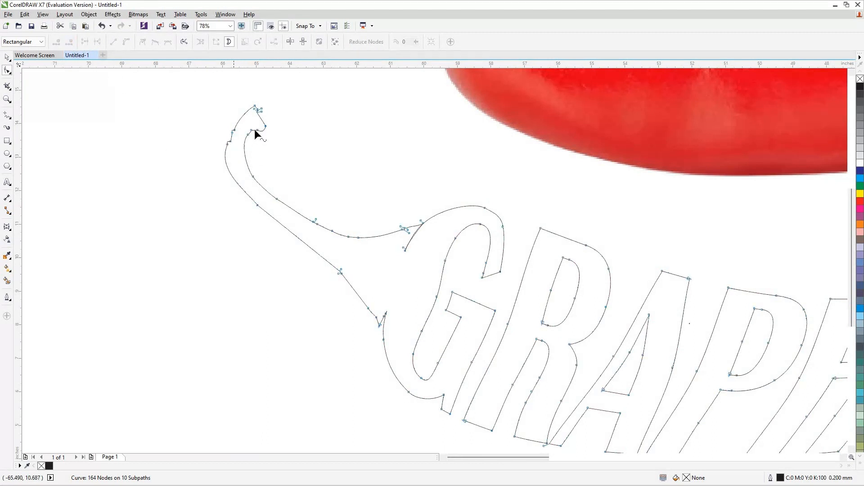
Delete two more nodes at the tip of the stem's curl, then leave node editing and zoom to fit the drawing.
left_click(251, 129)
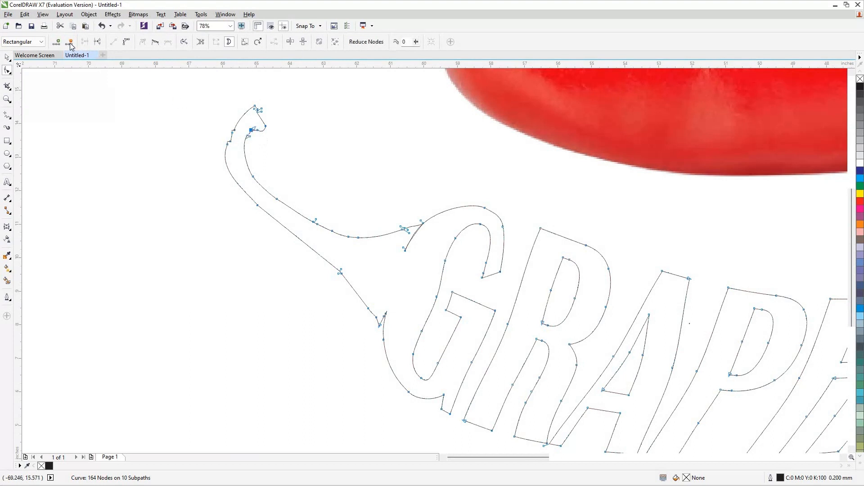
key("Delete")
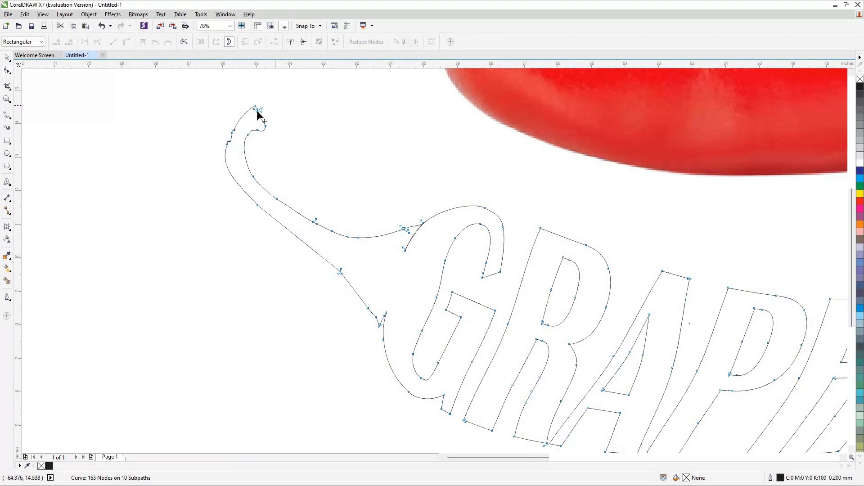
left_click(258, 110)
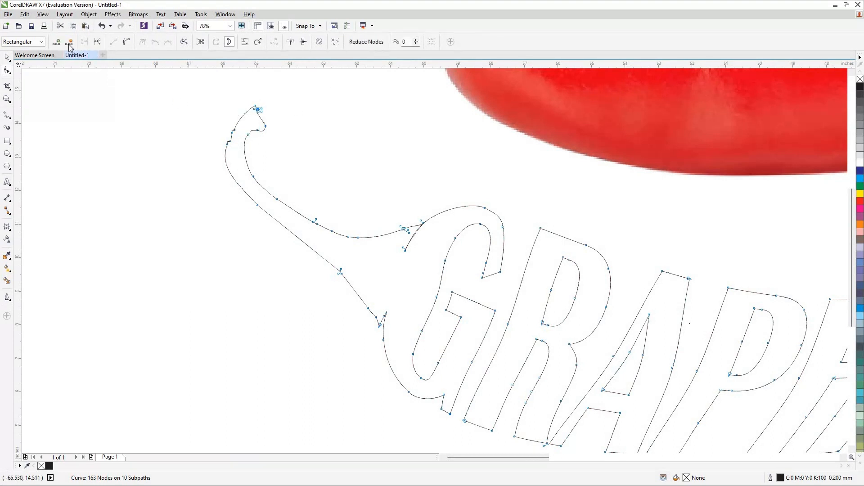
double_click(258, 113)
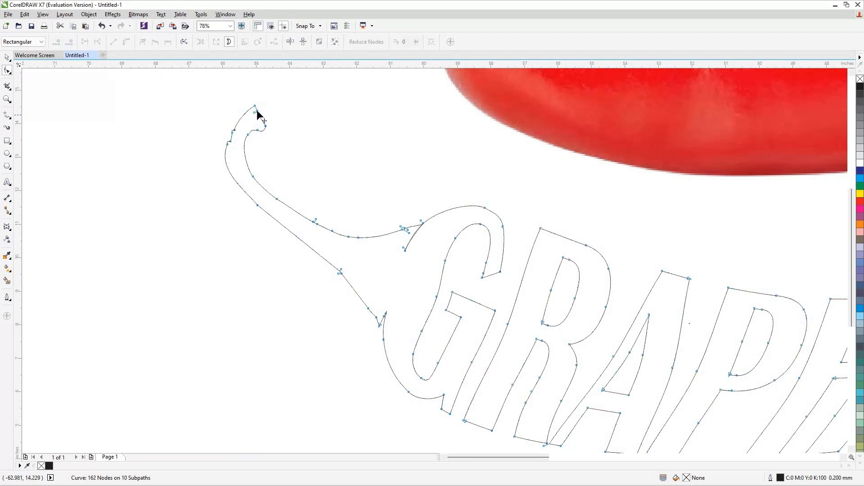
left_click(68, 42)
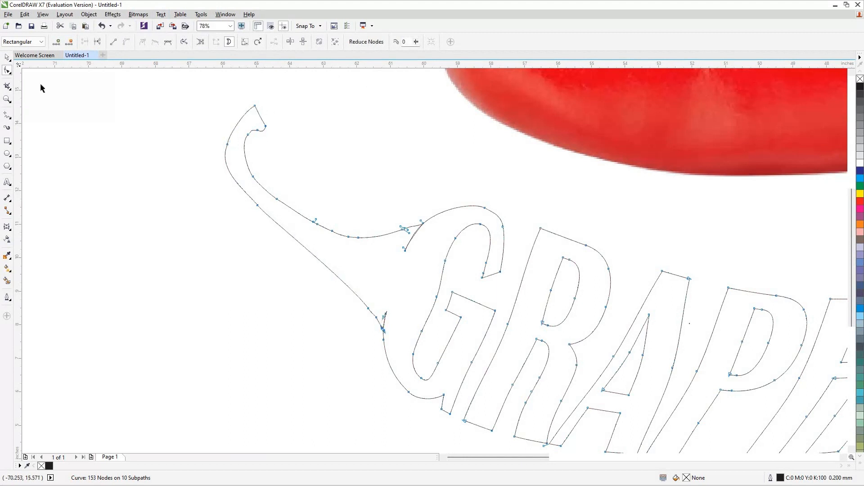
left_click(7, 57)
left_click(101, 170)
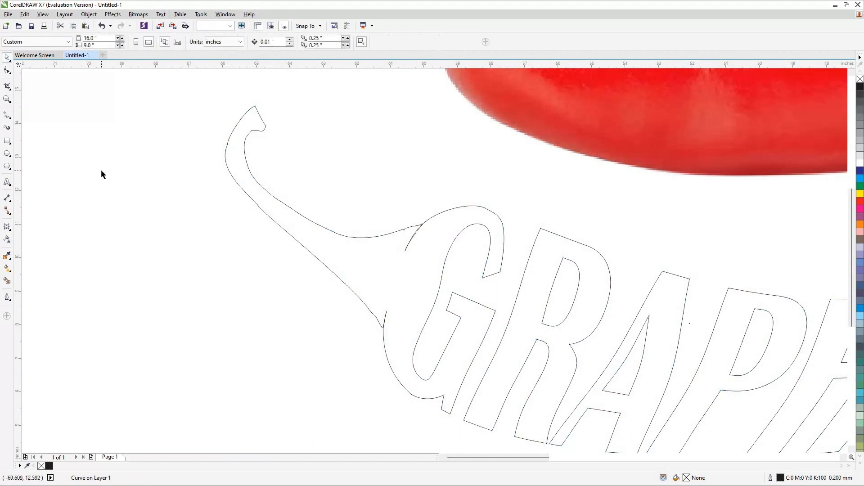
key("F4")
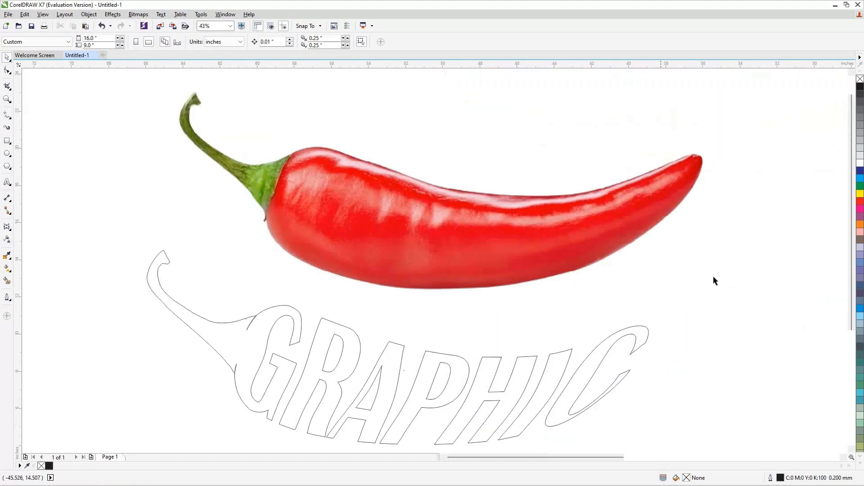
PowerClip the chilli photo inside the traced GRAPHIC chilli outline.
left_click(714, 278)
left_click(101, 155)
left_click(340, 212)
right_click(339, 213)
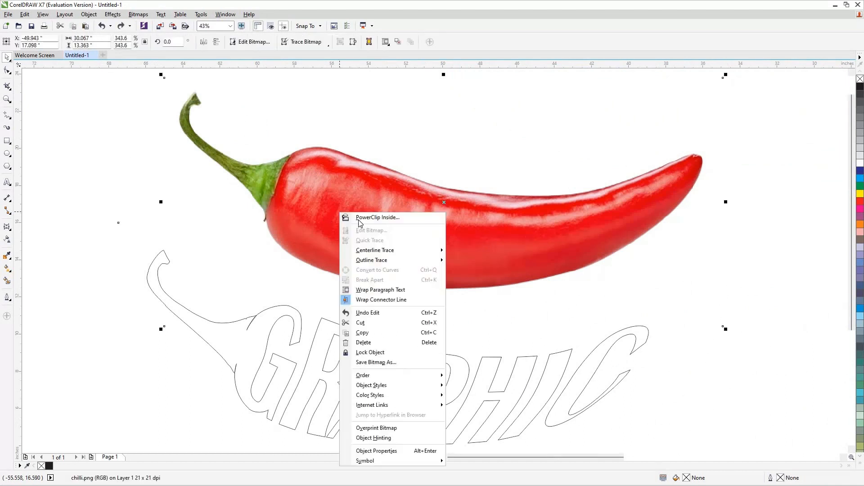
left_click(379, 218)
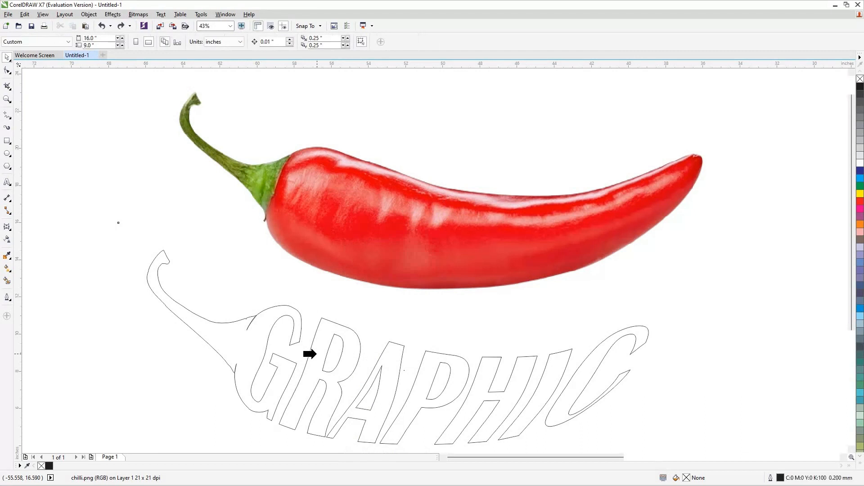
left_click(316, 353)
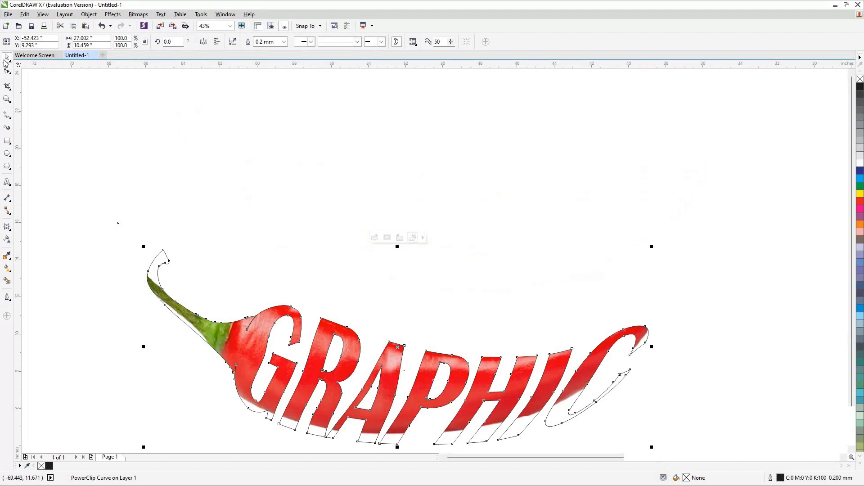
key("shift+F2")
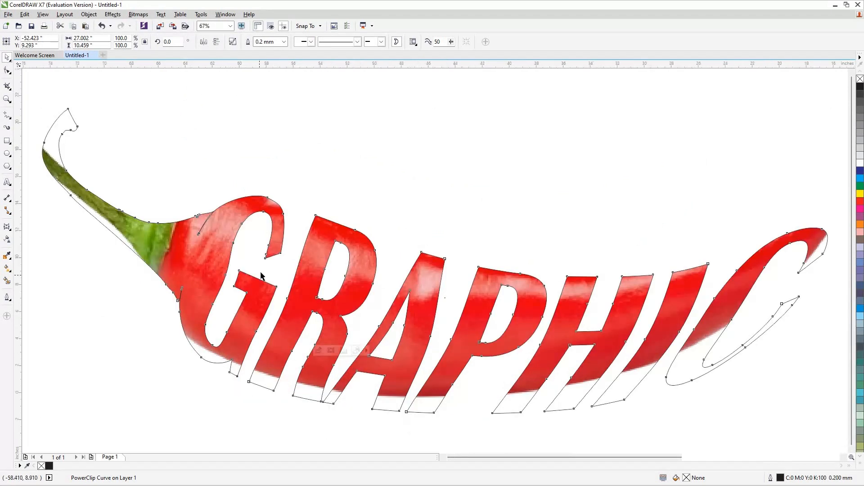
scroll(261, 276, "down", 2)
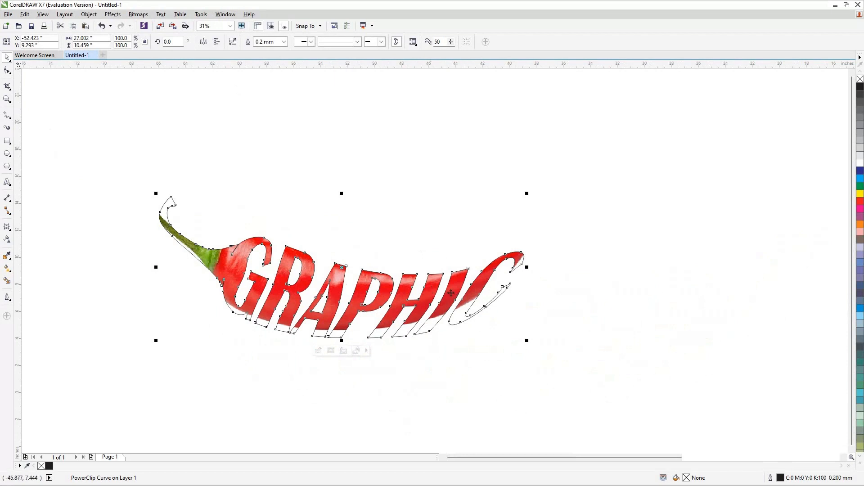
left_click(454, 295)
left_click_drag(454, 297, 590, 227)
key("ctrl+z")
Edit the PowerClip contents, moving and nudging the chilli photo upward so it fills the lettering, then finish editing.
double_click(237, 264)
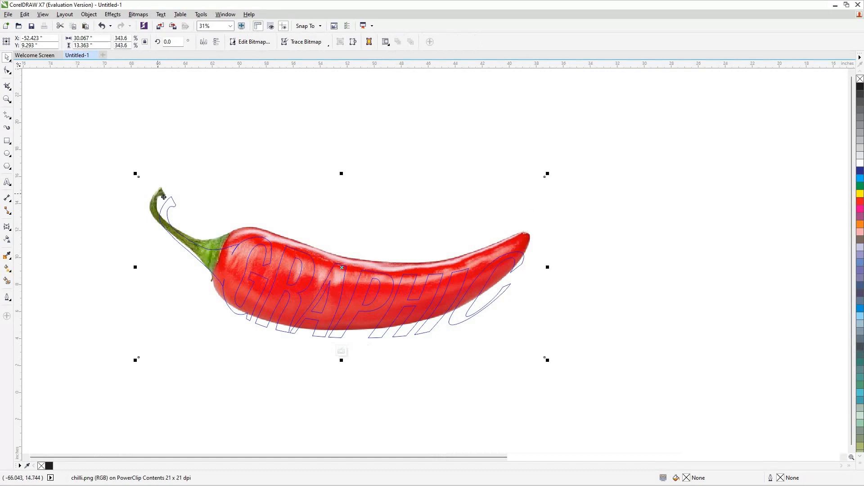
left_click_drag(168, 202, 171, 206)
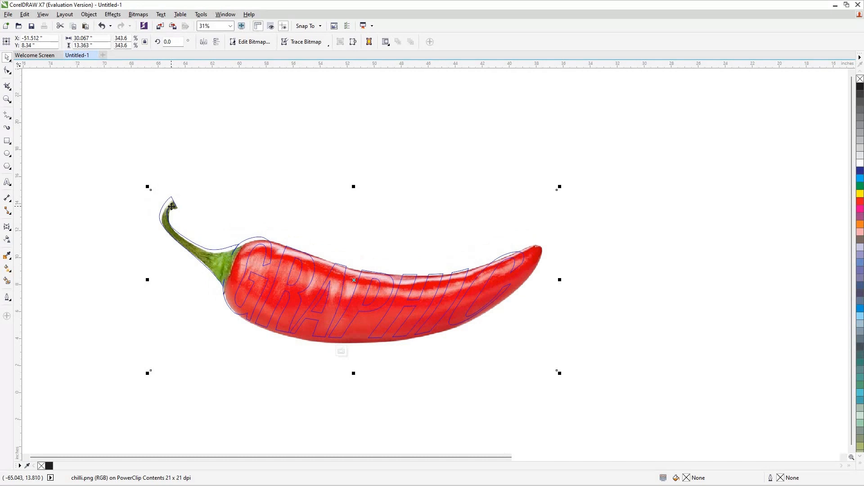
key("Up")
key("Up")
key("Up")
key("Up")
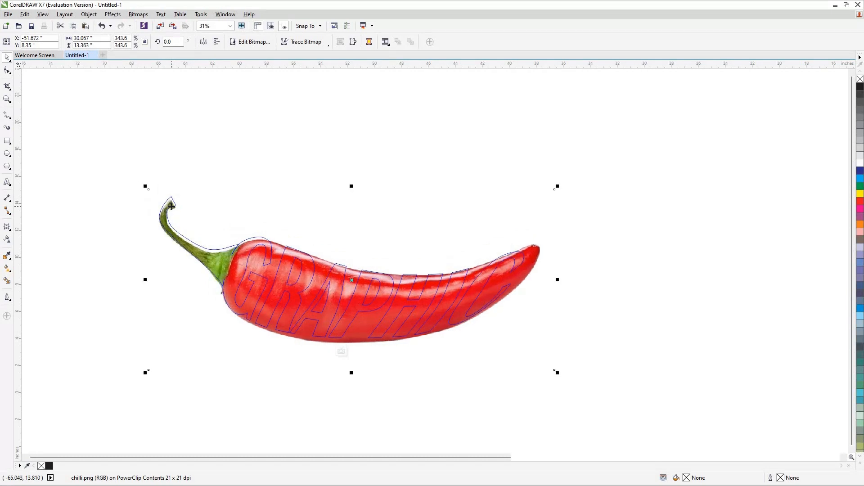
key("Up")
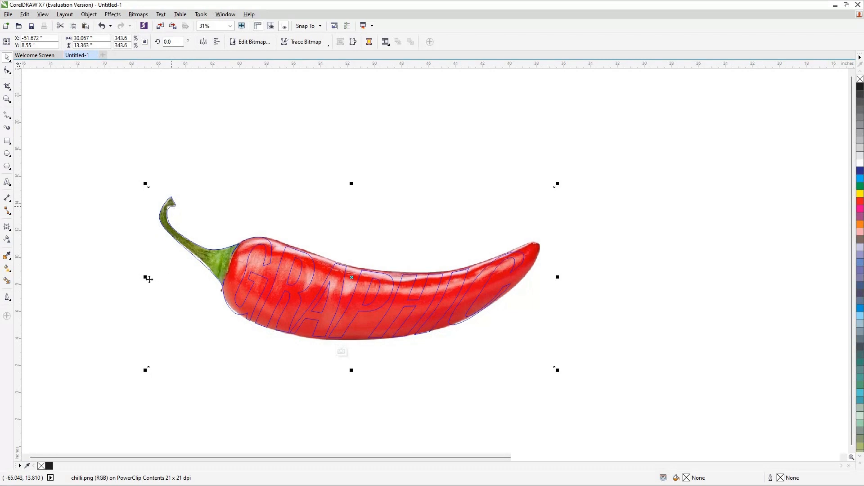
left_click(592, 274)
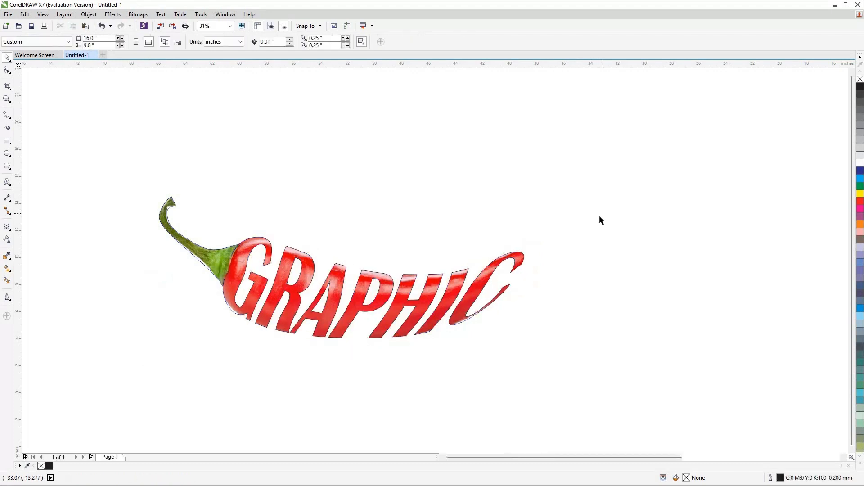
Re-edit the PowerClip contents, stretching the chilli photo to about 354.5% height and nudging it upward.
left_click(404, 282)
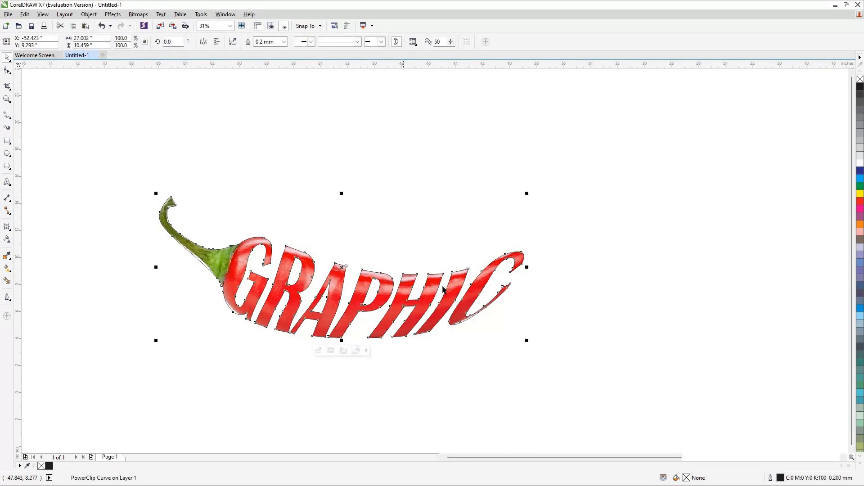
double_click(410, 286)
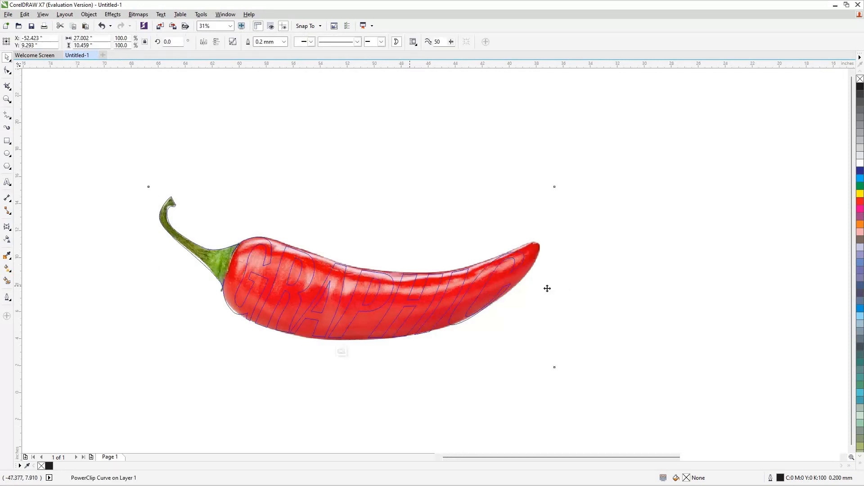
left_click(532, 265)
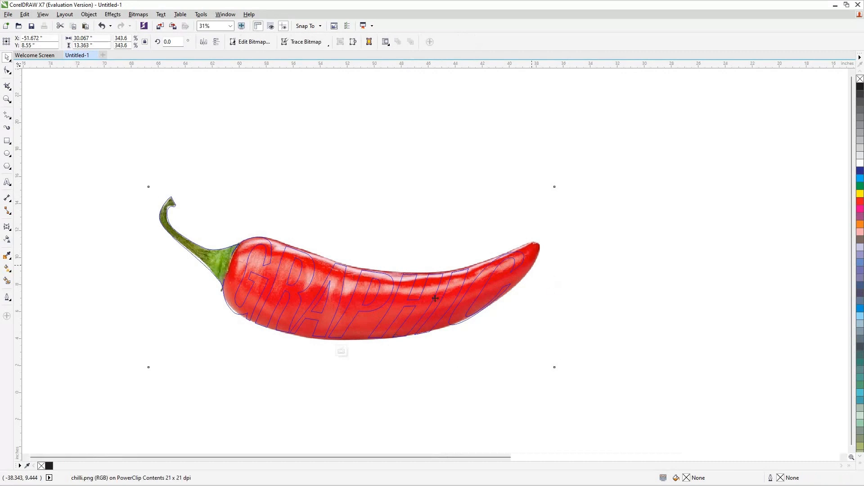
left_click(533, 262)
left_click(357, 367)
left_click_drag(353, 369, 353, 376)
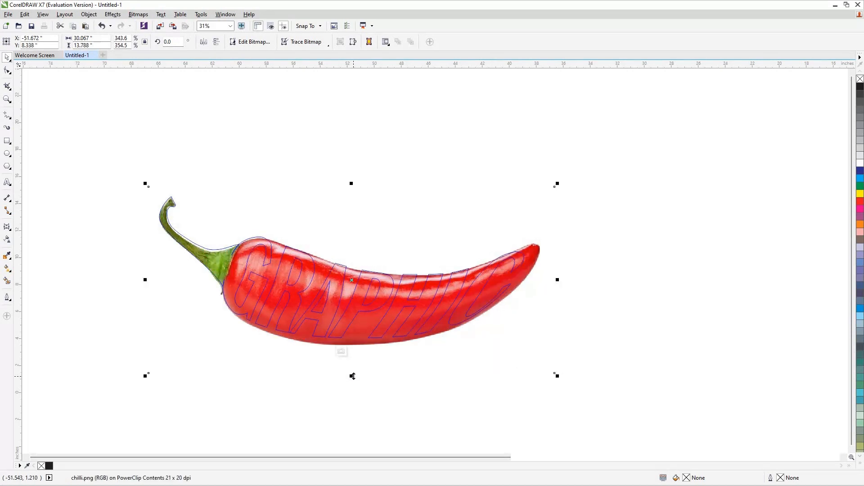
key("Up")
key("Up")
key("Up")
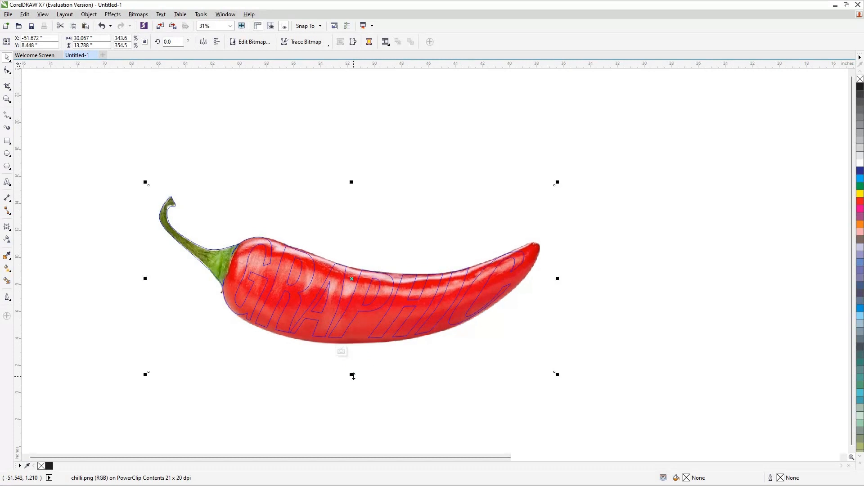
key("Up")
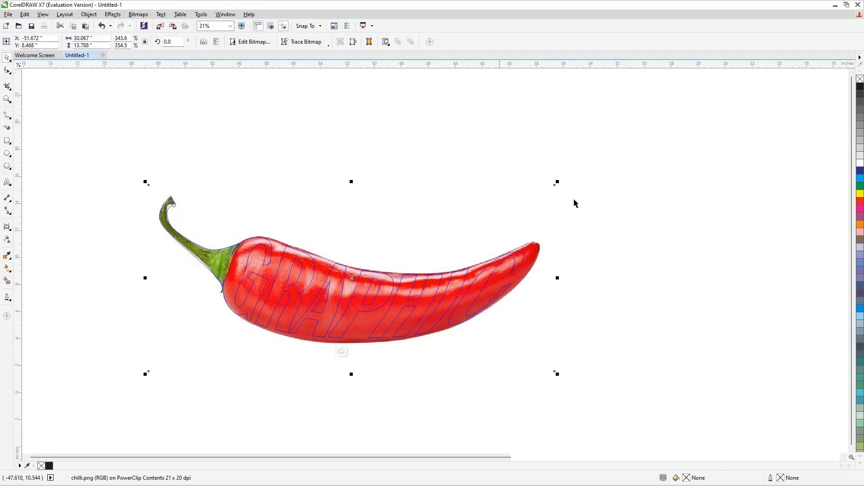
left_click(622, 243, "ctrl")
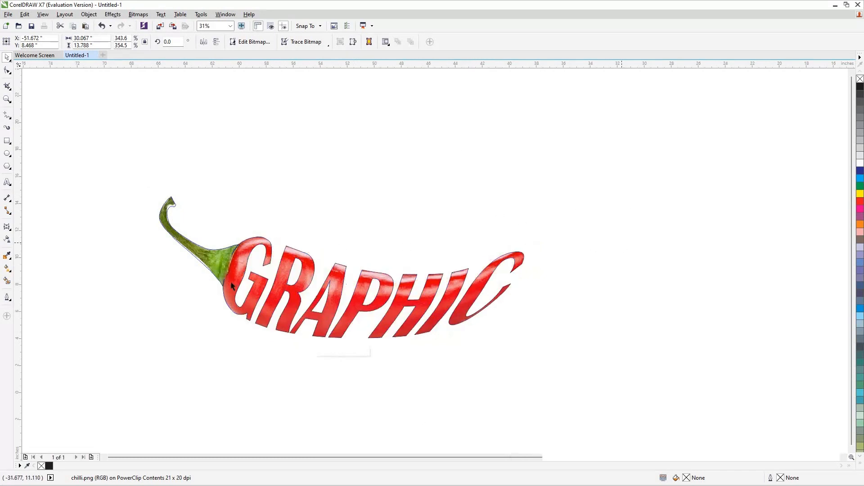
Set the outline width of the clipped lettering to None.
left_click(238, 245)
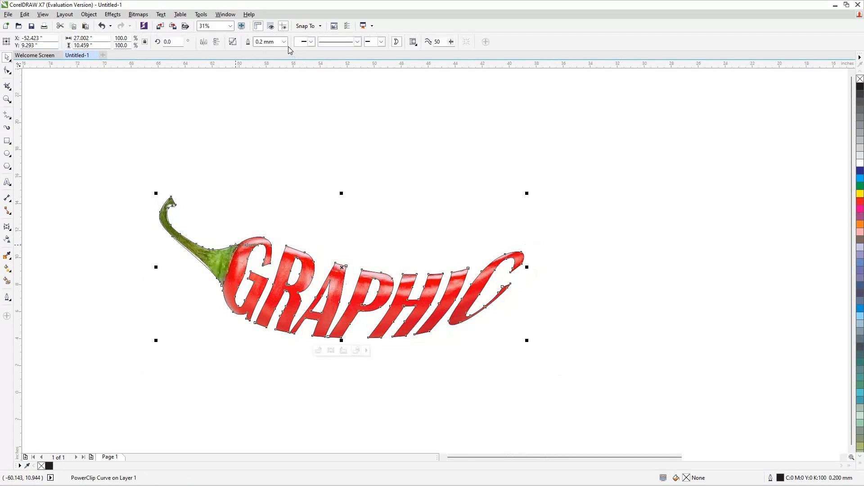
left_click(284, 42)
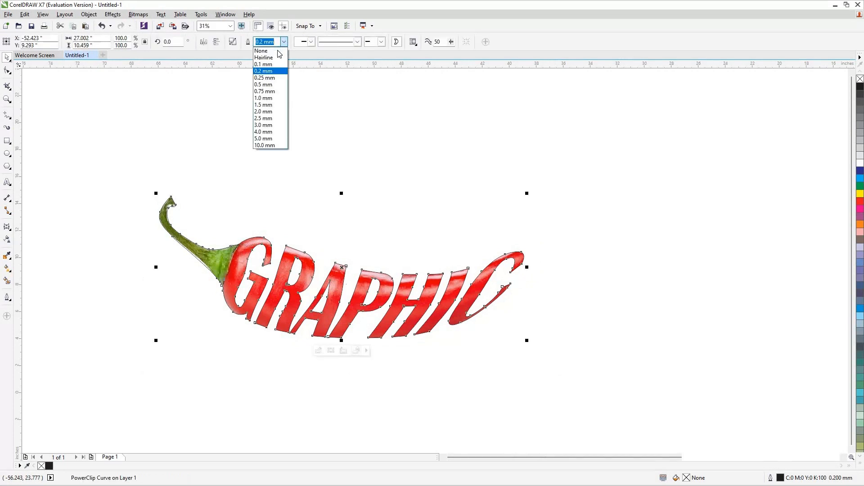
left_click(279, 52)
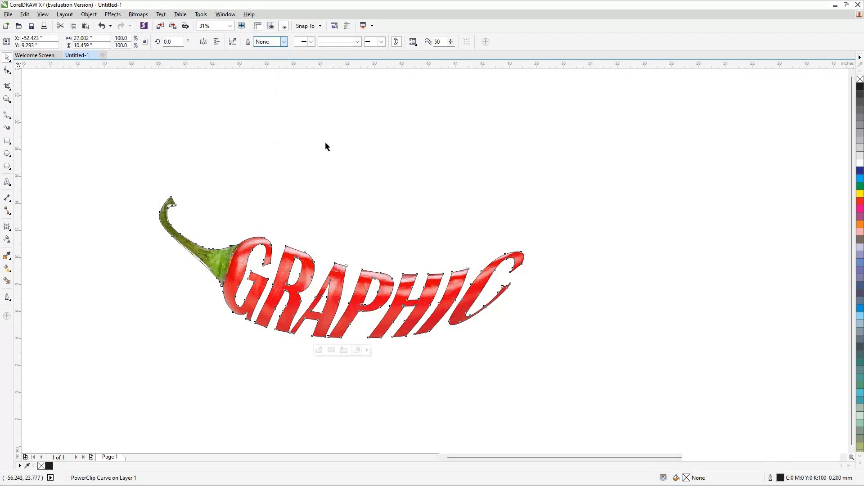
Select all objects, then move and enlarge the chilli lettering to about 125% of its size.
left_click(103, 161)
key("ctrl+a")
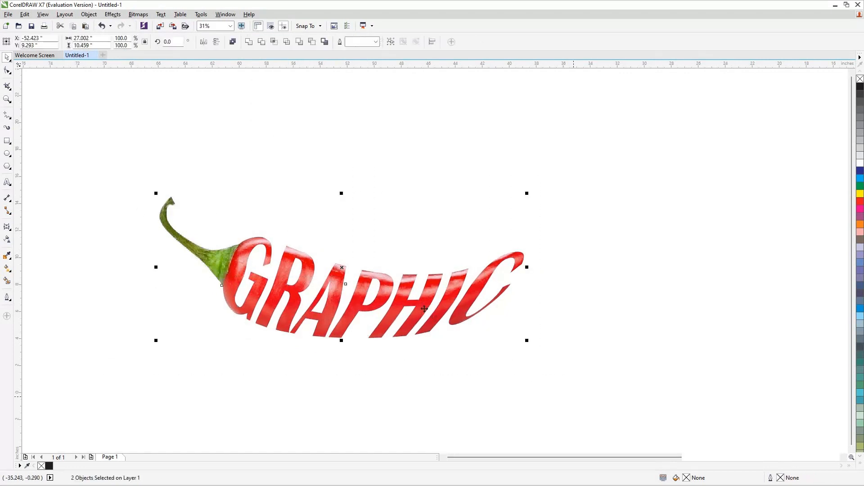
left_click_drag(430, 306, 493, 281)
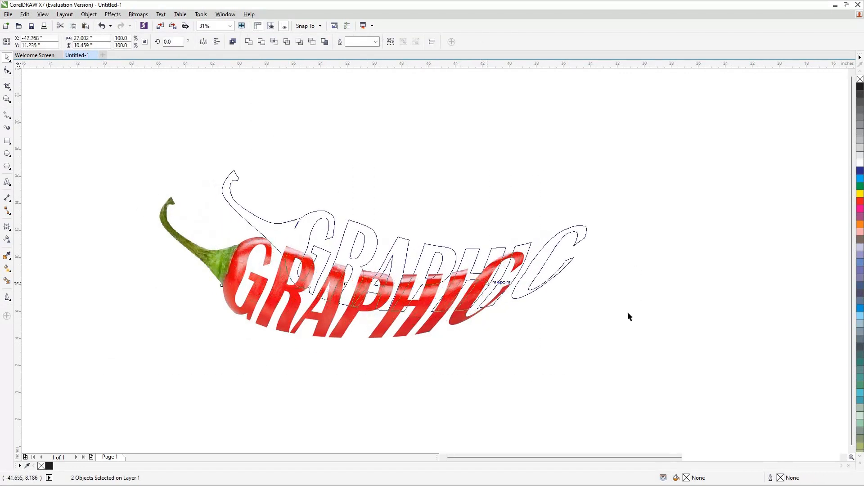
left_click_drag(629, 334, 666, 359)
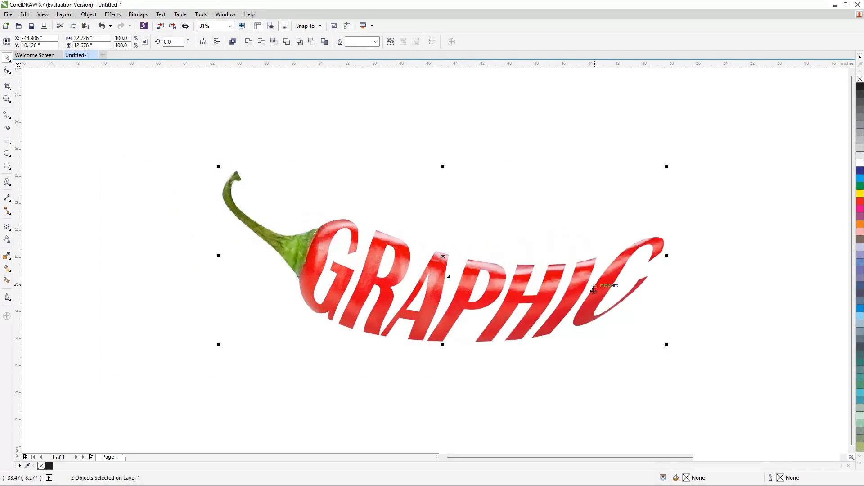
key("ctrl+z")
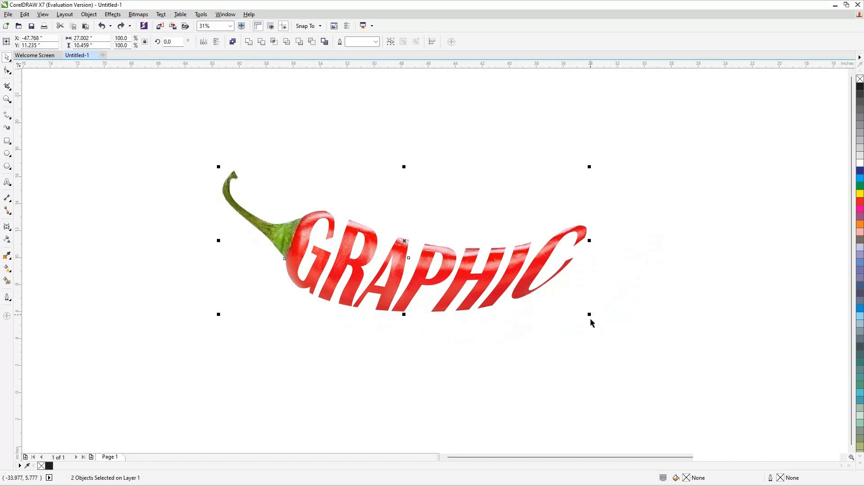
key("ctrl+shift+z")
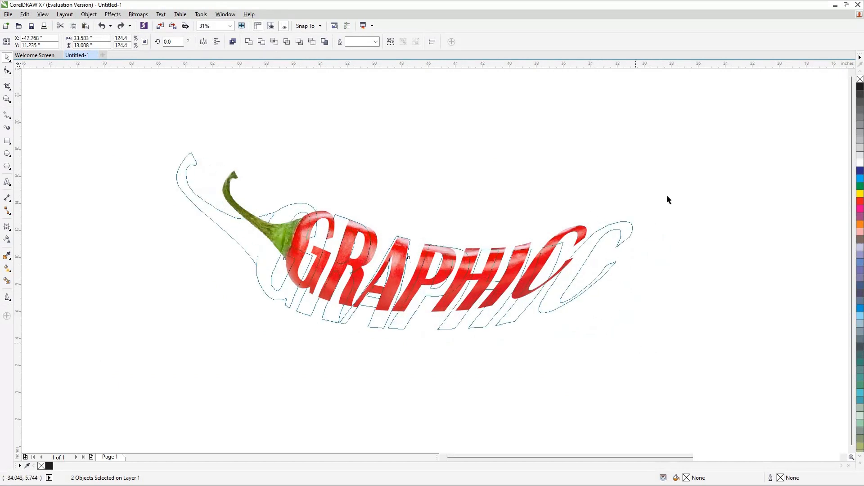
key("Escape")
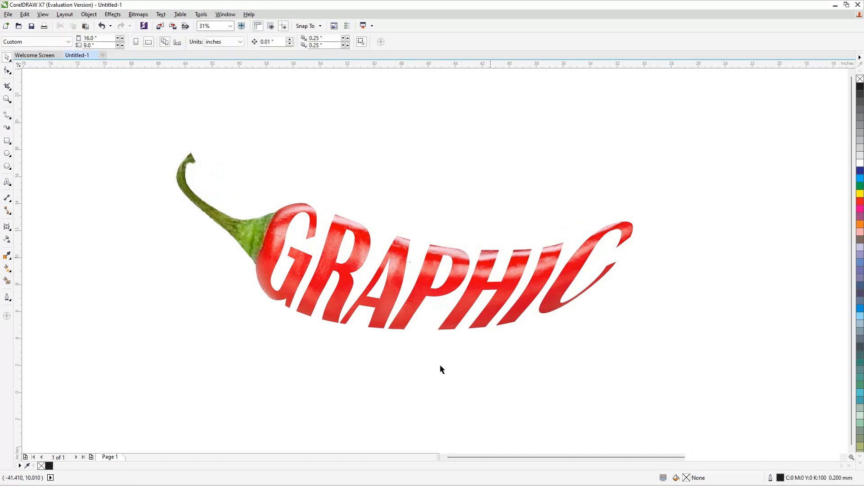
Apply a drop shadow to the chilli lettering, dragging it out from the lettering's base upward for a perspective shadow, at 70 opacity.
left_click(176, 170)
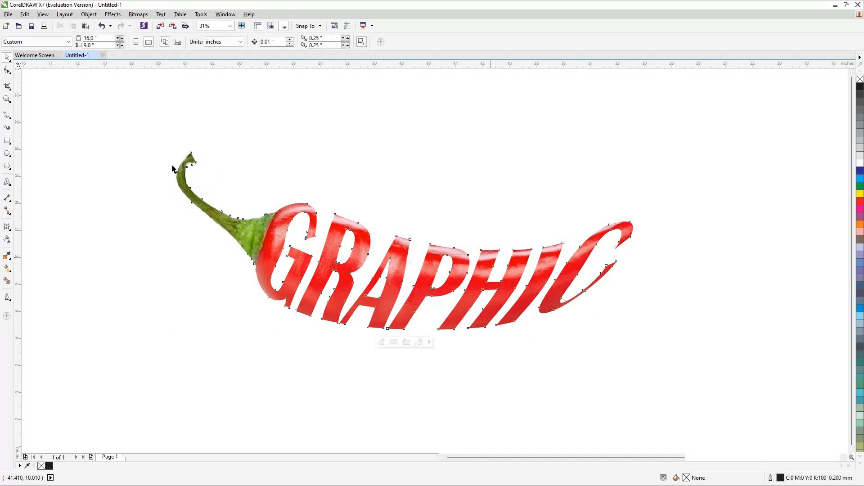
left_click(7, 227)
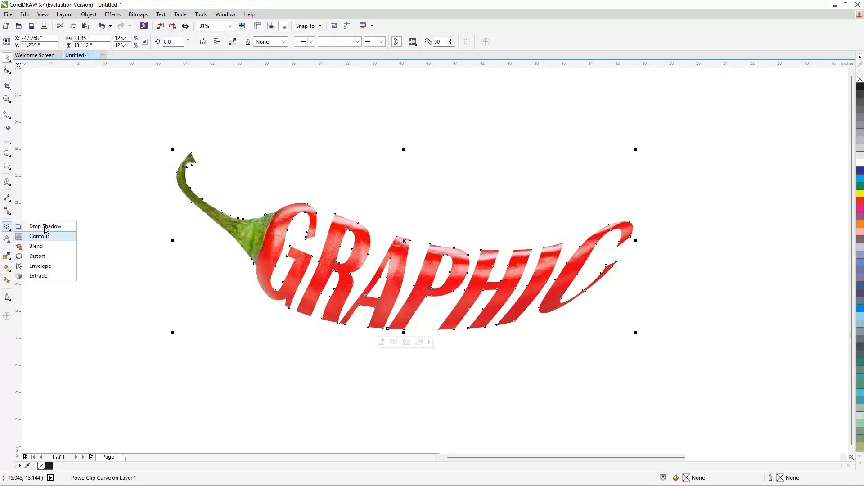
left_click(45, 227)
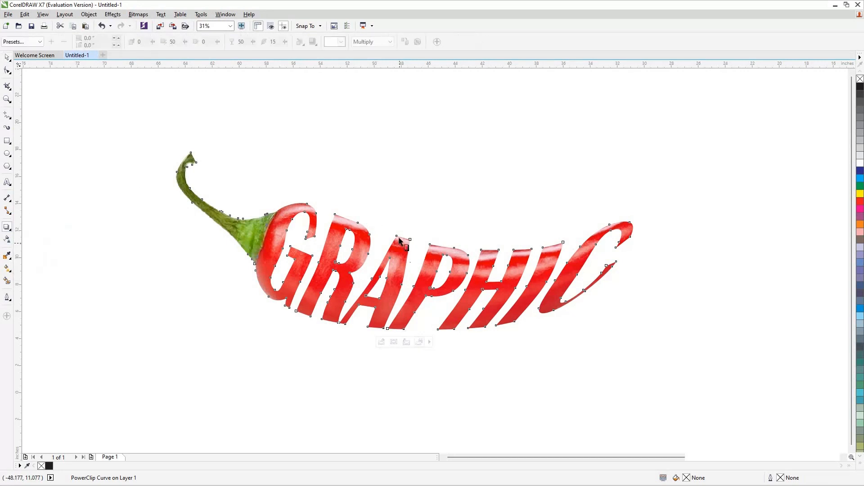
left_click_drag(386, 375, 378, 391)
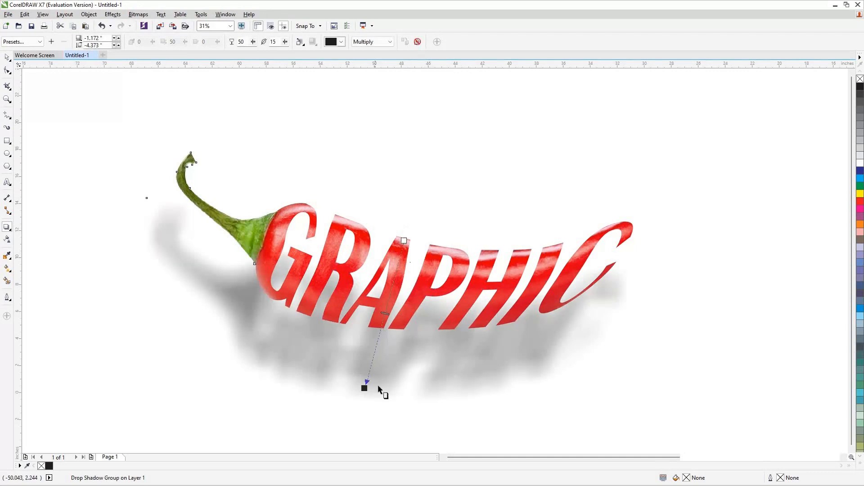
left_click_drag(365, 375, 375, 353)
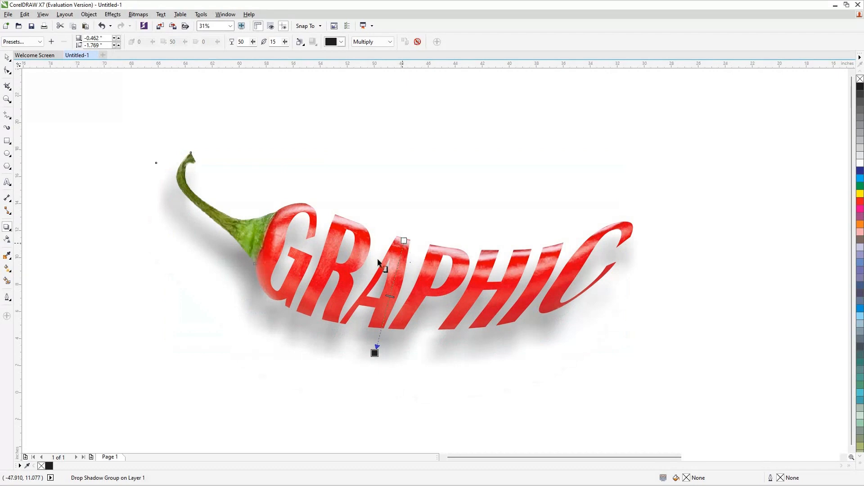
left_click_drag(404, 329, 406, 262)
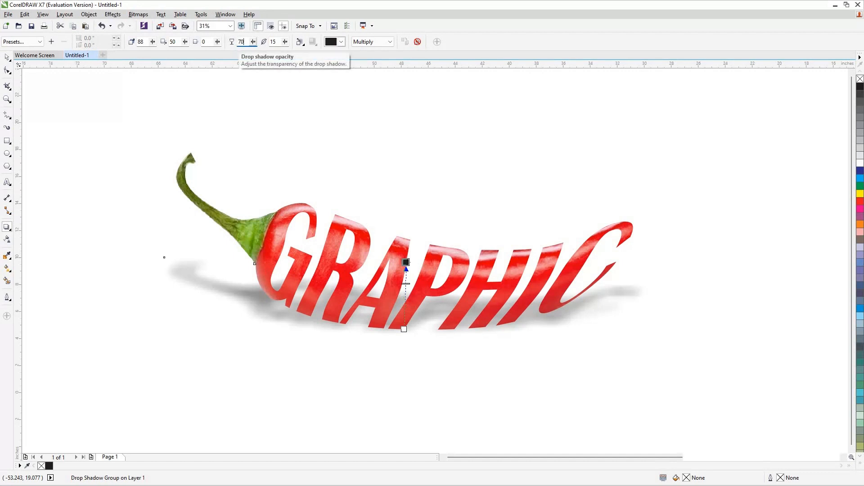
key("Return")
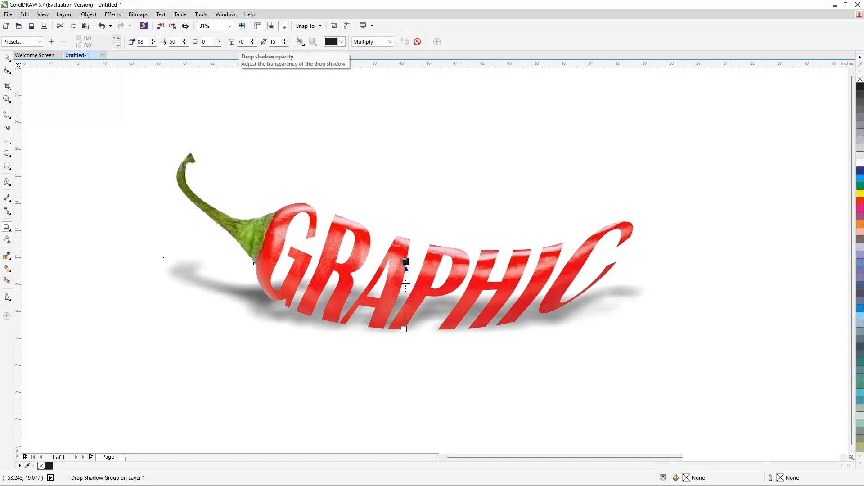
Set the drop shadow's opacity to 60, then deselect everything.
left_click(230, 42)
type("6")
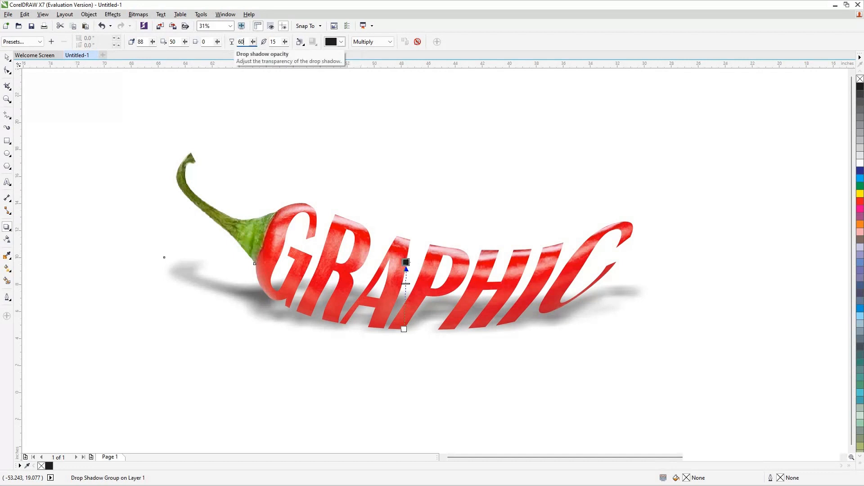
type("0")
key("Return")
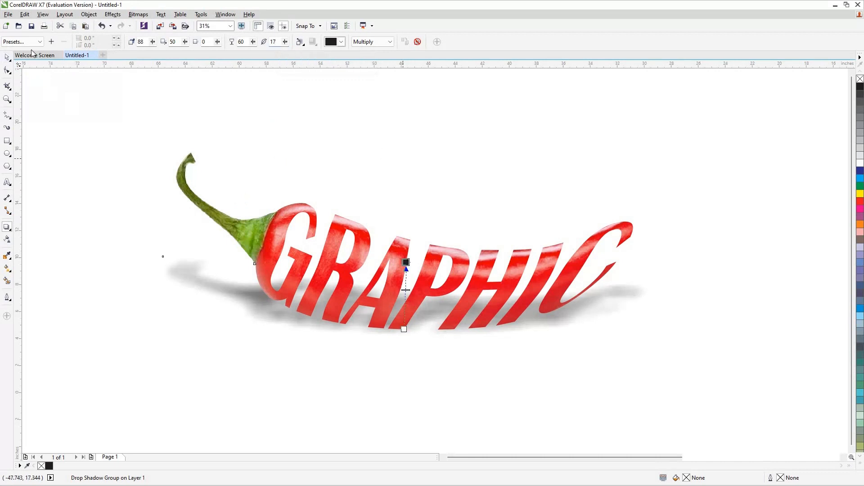
key("space")
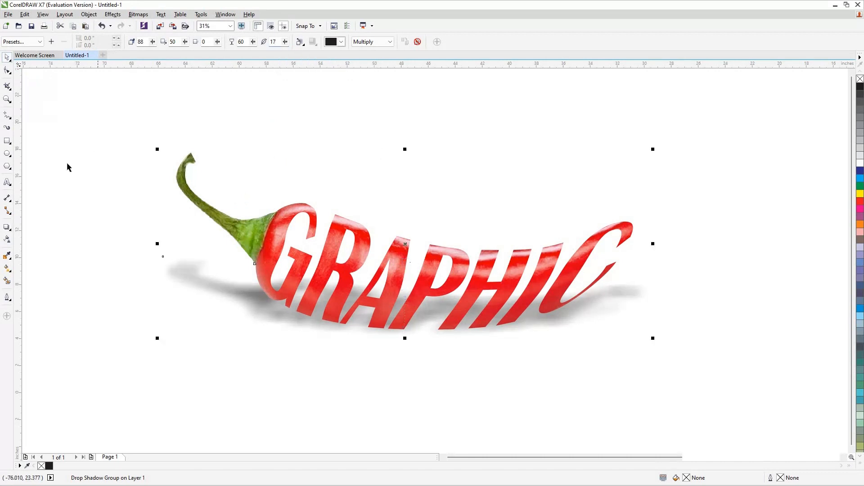
left_click(137, 232)
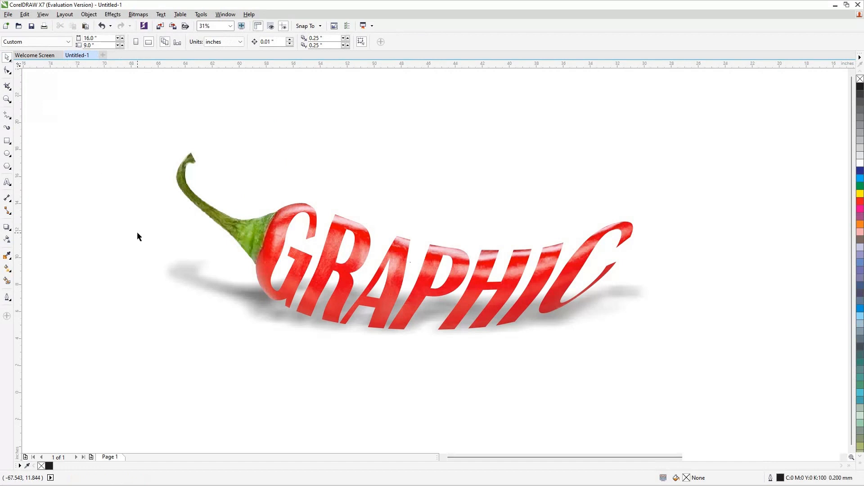